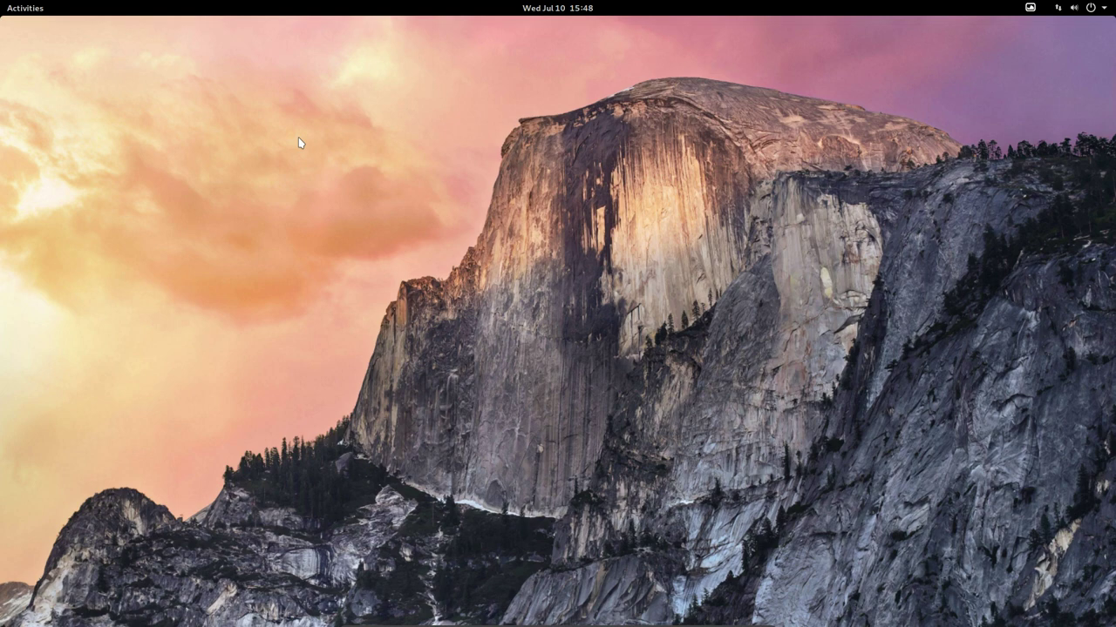
- Open a terminal to inspect the system information, highlight the OS version text, and close the terminal
left_click(12, 10)
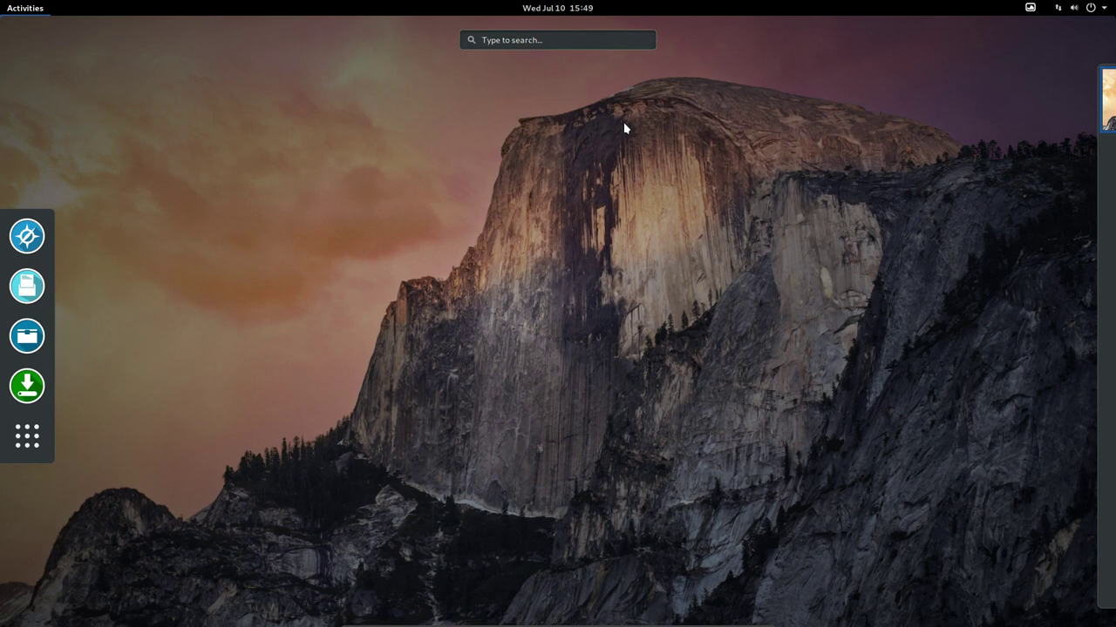
left_click(593, 115)
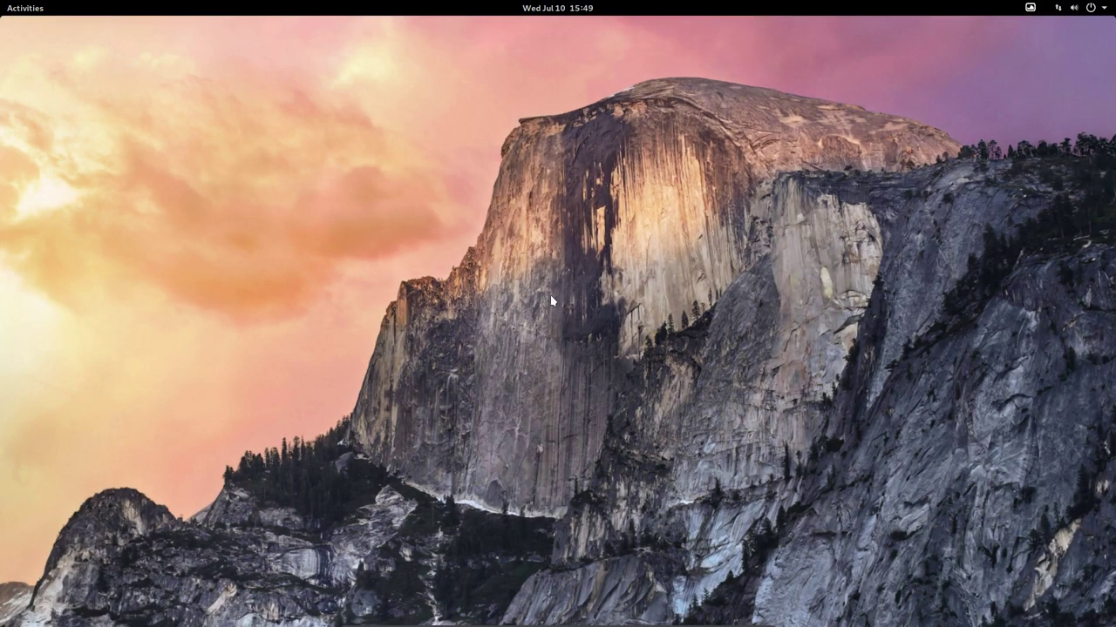
key("ctrl+alt+t")
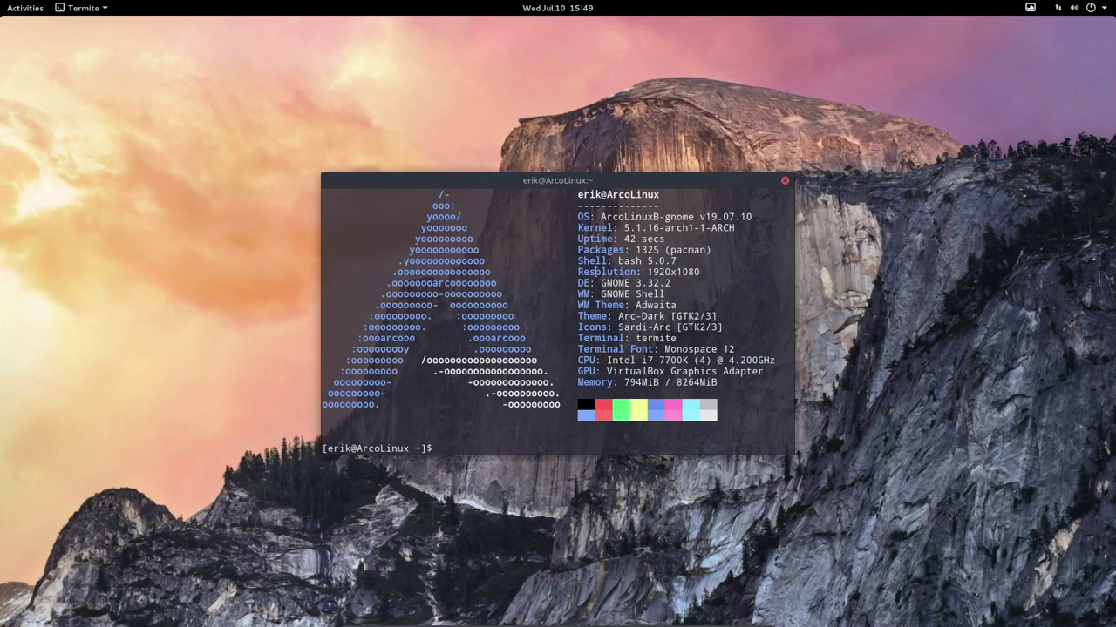
left_click_drag(739, 218, 752, 217)
left_click_drag(740, 217, 758, 217)
left_click(785, 183)
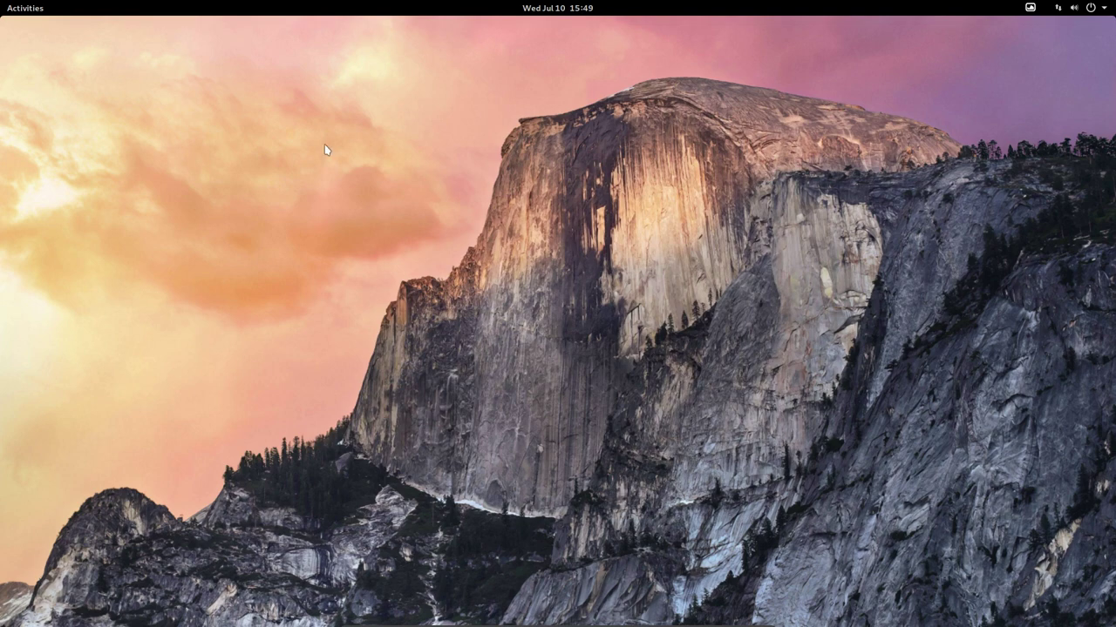
- Browse the pages of installed applications in the full application overview and return to the desktop
left_click(17, 7)
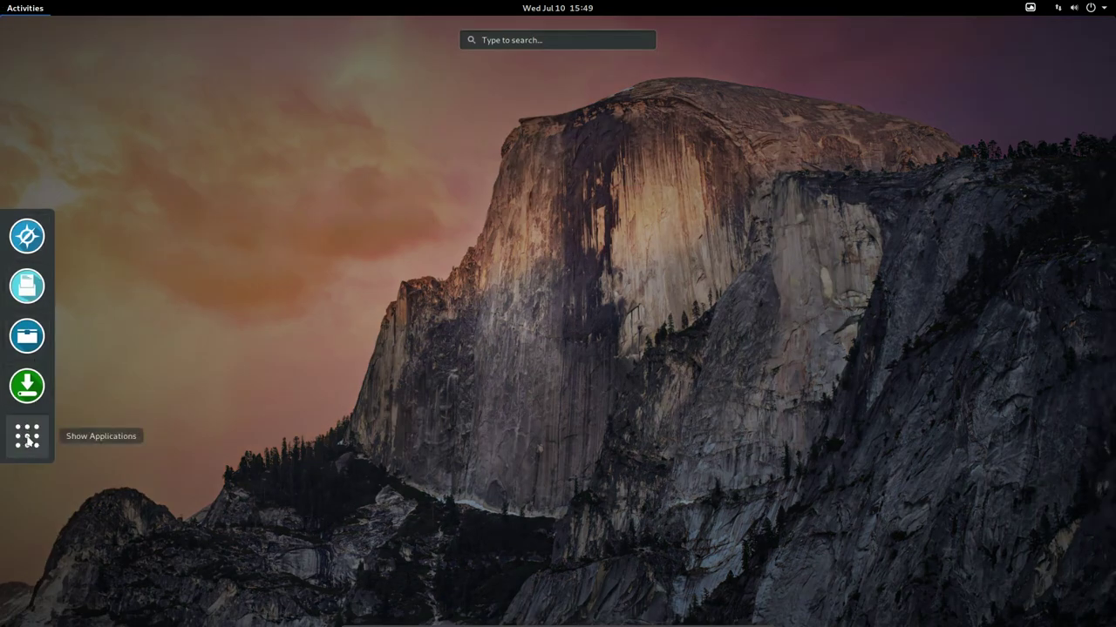
left_click(27, 438)
scroll(91, 430, "down", 4)
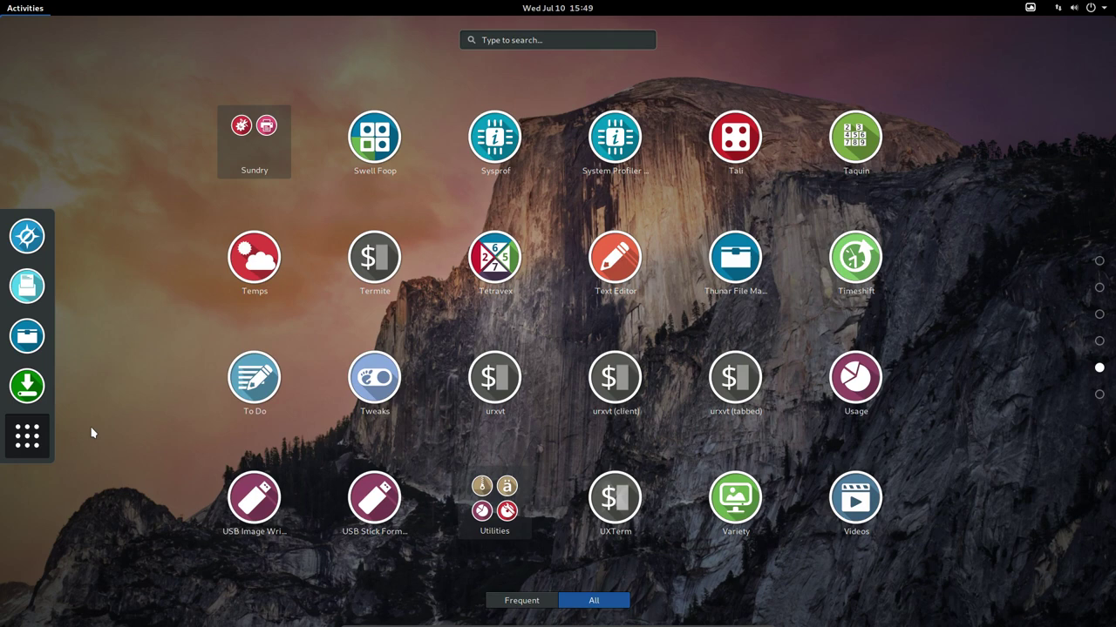
key("Escape")
key("Escape")
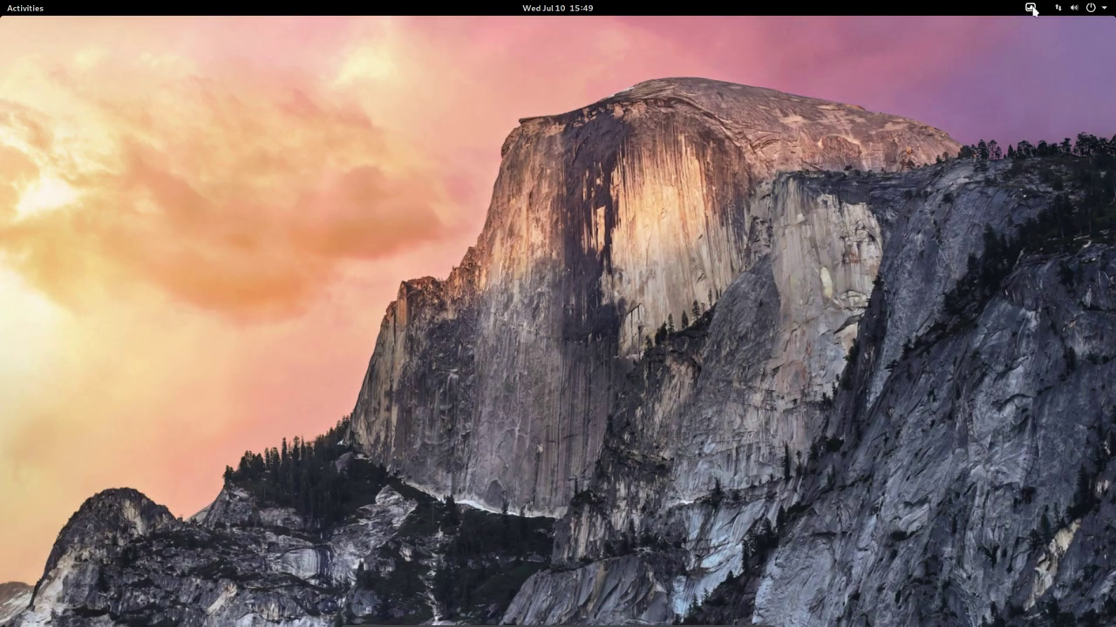
- In the Tweaks extensions, turn Kstatusnotifieritem/appindicator support off and back on, and close Tweaks
left_click(6, 6)
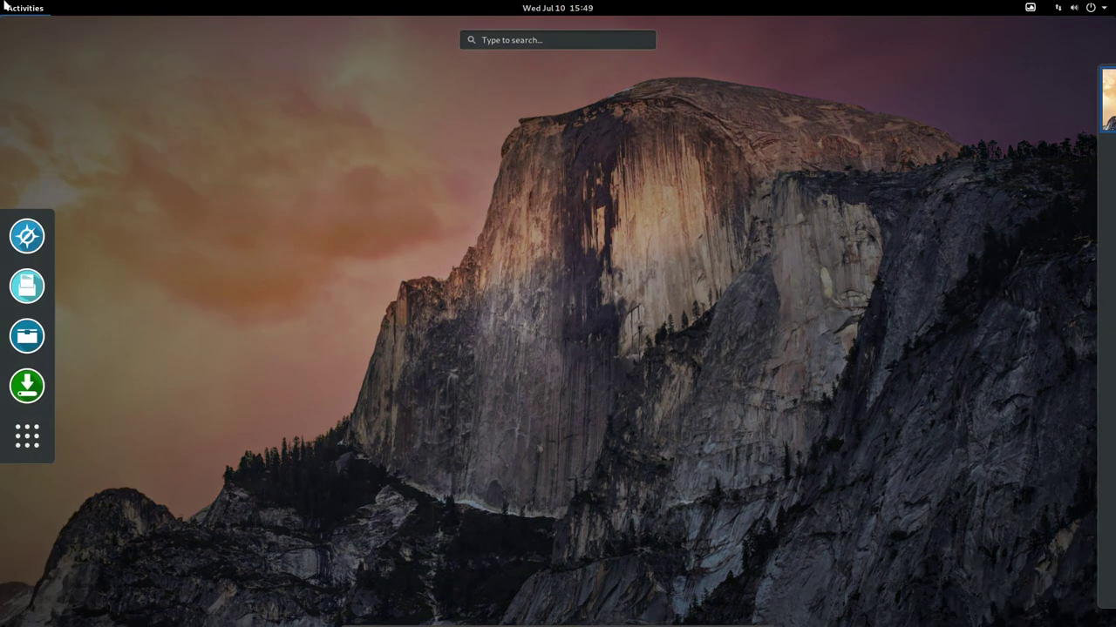
type("tweak")
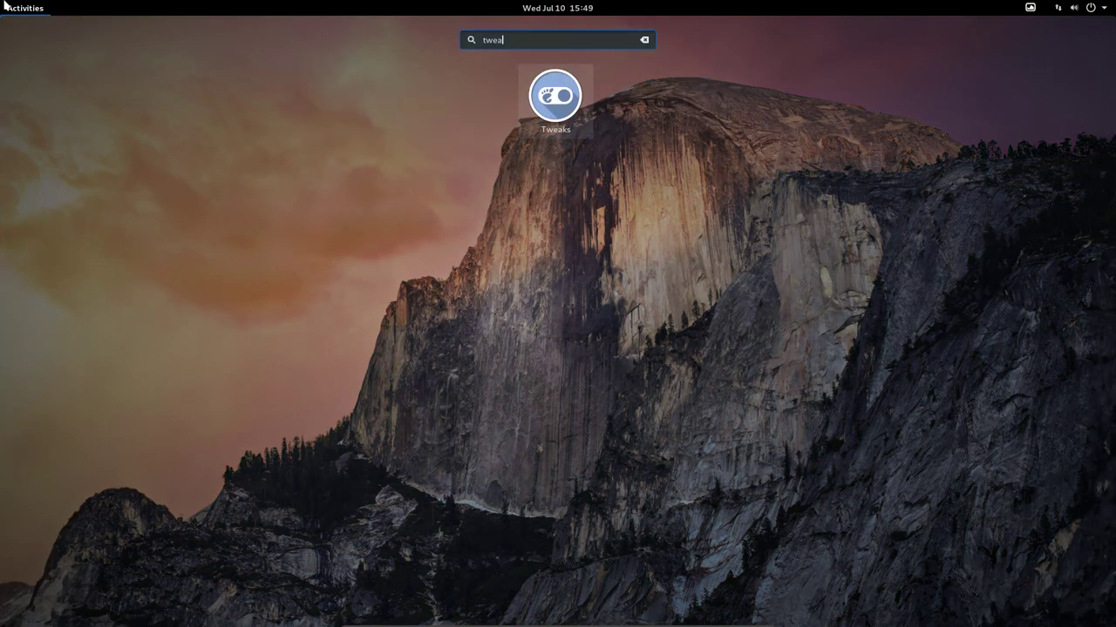
key("Return")
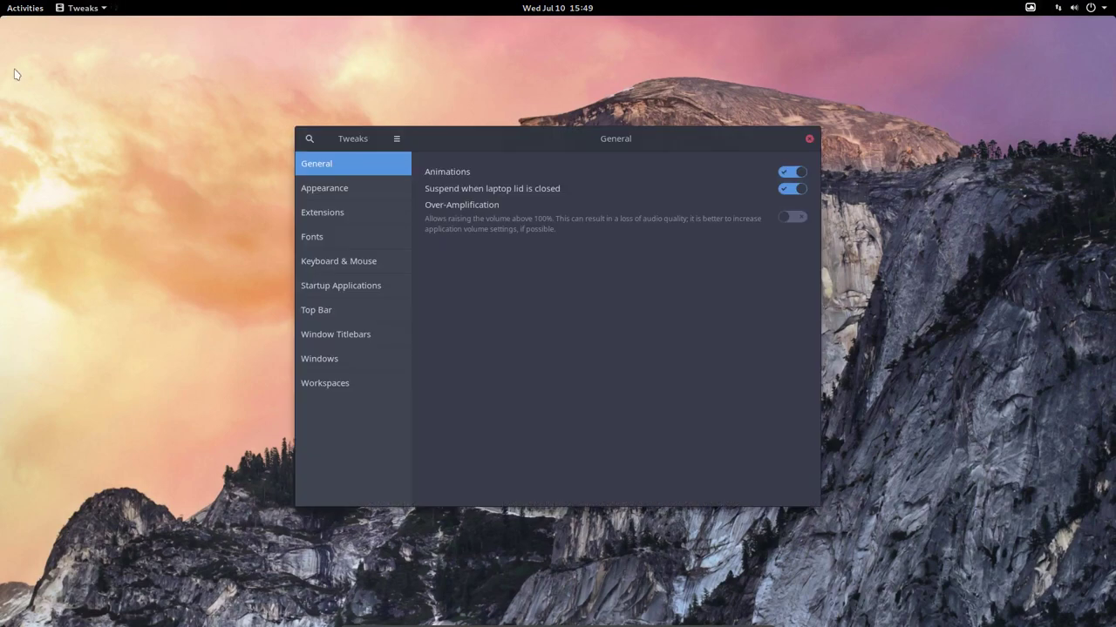
left_click(348, 212)
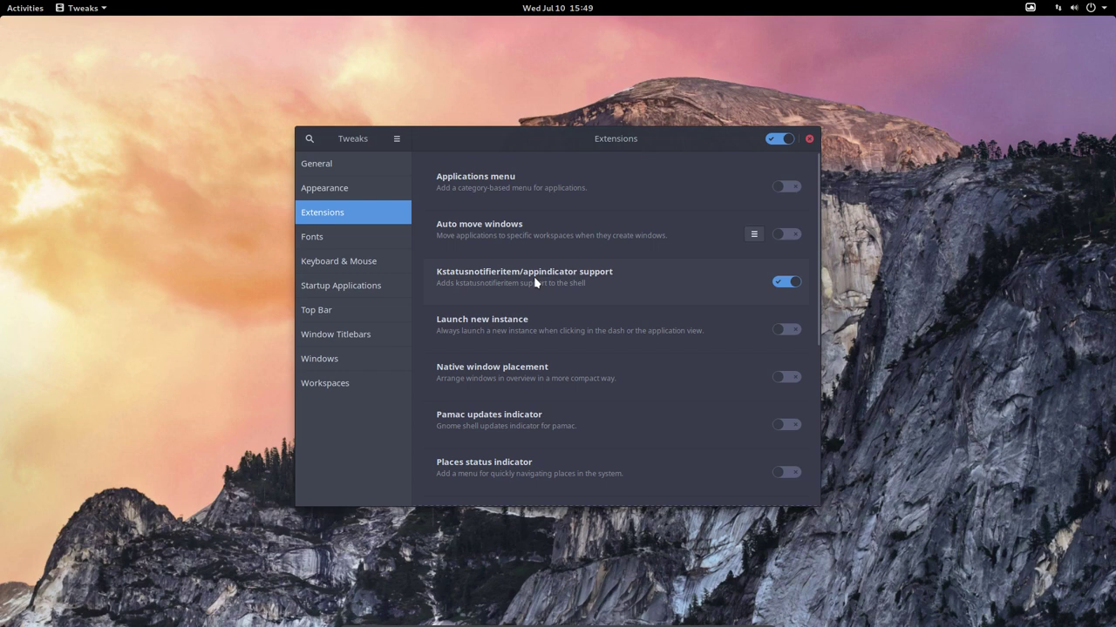
left_click(784, 283)
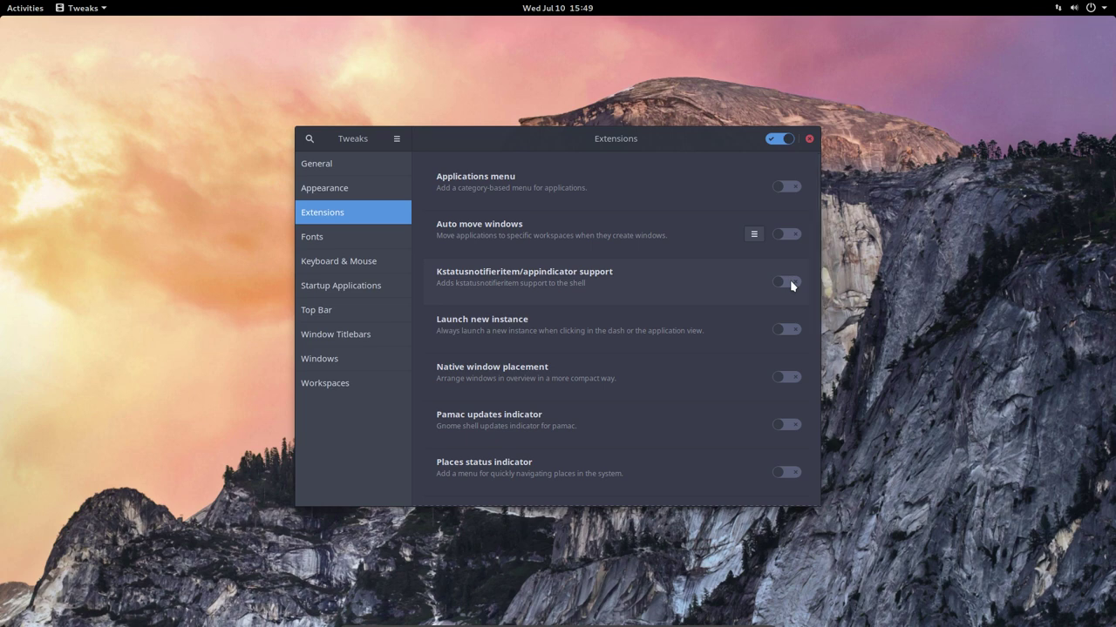
left_click(793, 286)
left_click(809, 138)
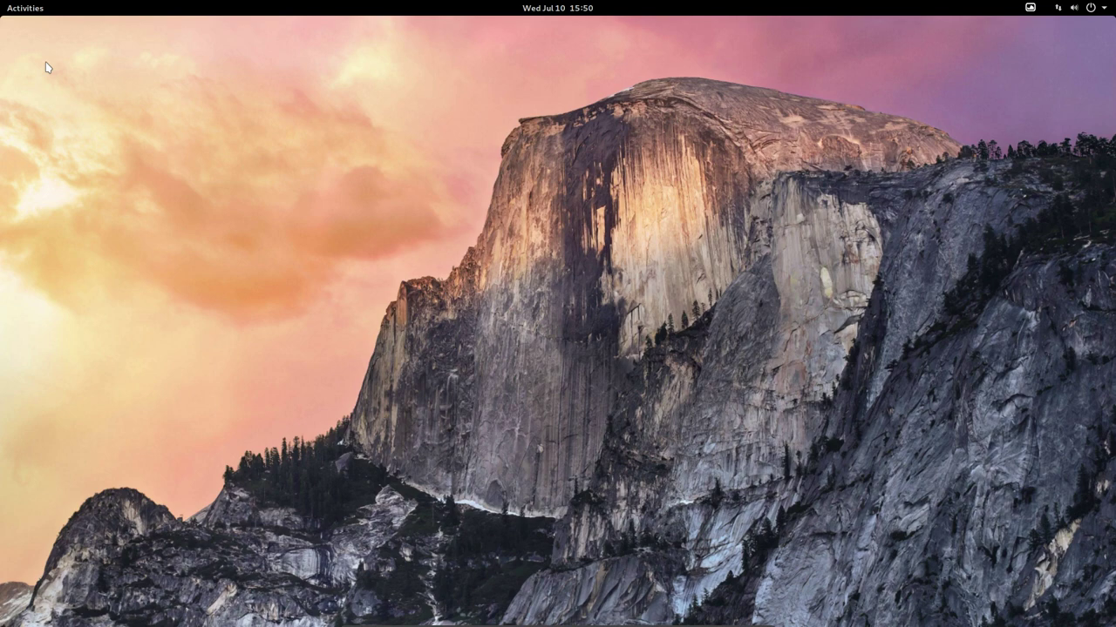
- Search the applications for Settings, launch it, and move its window away from the screen centre
left_click(19, 9)
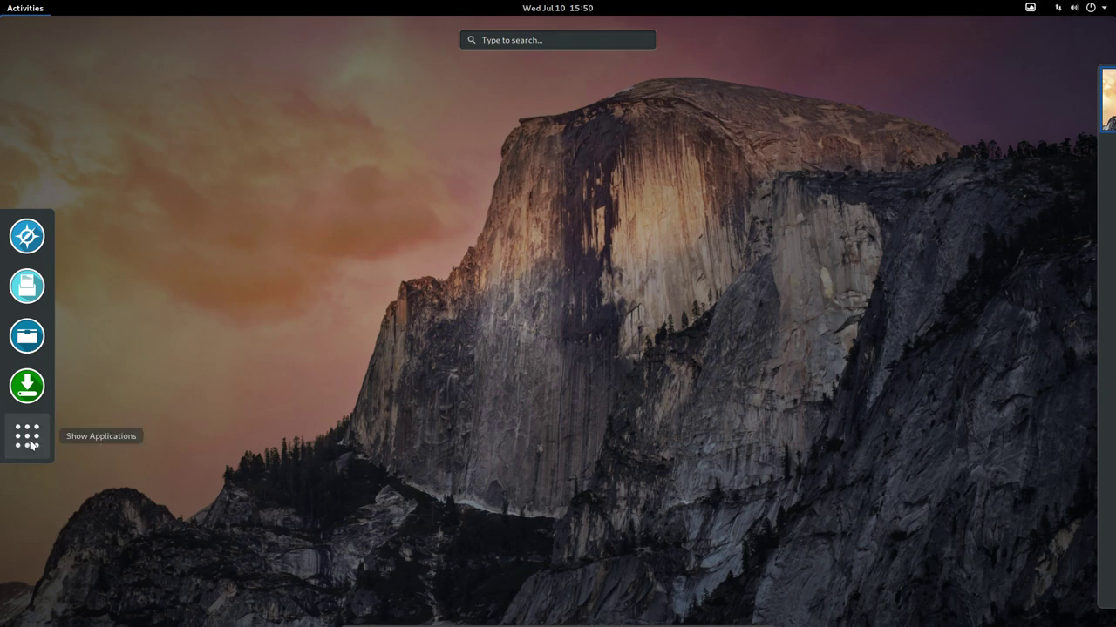
left_click(27, 436)
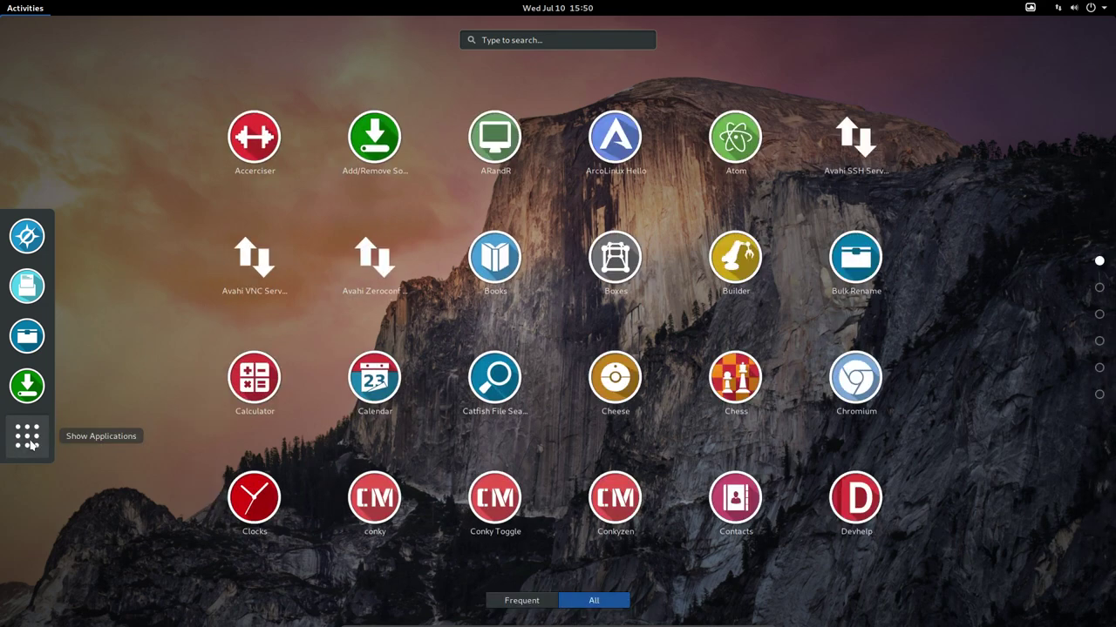
type("settin")
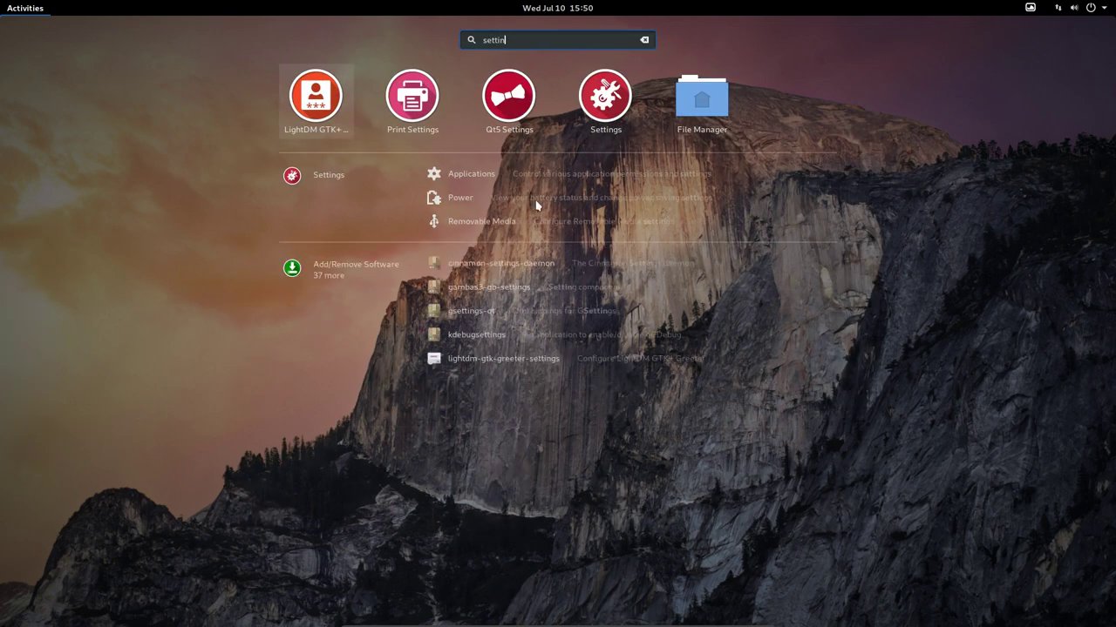
left_click(617, 103)
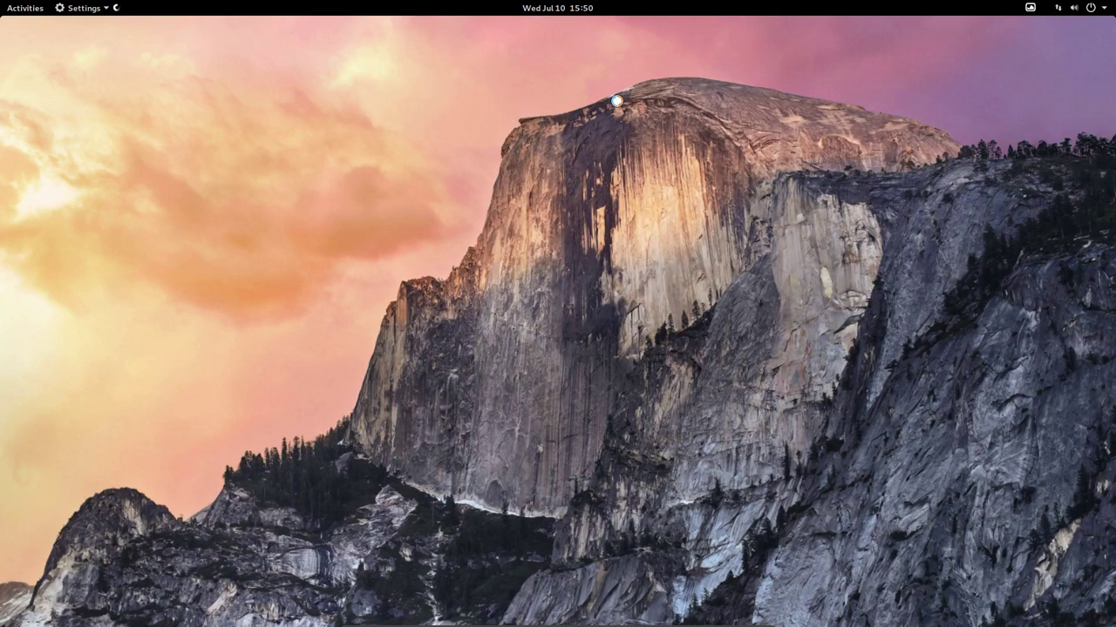
left_click_drag(584, 131, 790, 89)
- Launch Tweaks and arrange its window beside the Settings window with Tweaks in front
left_click(22, 7)
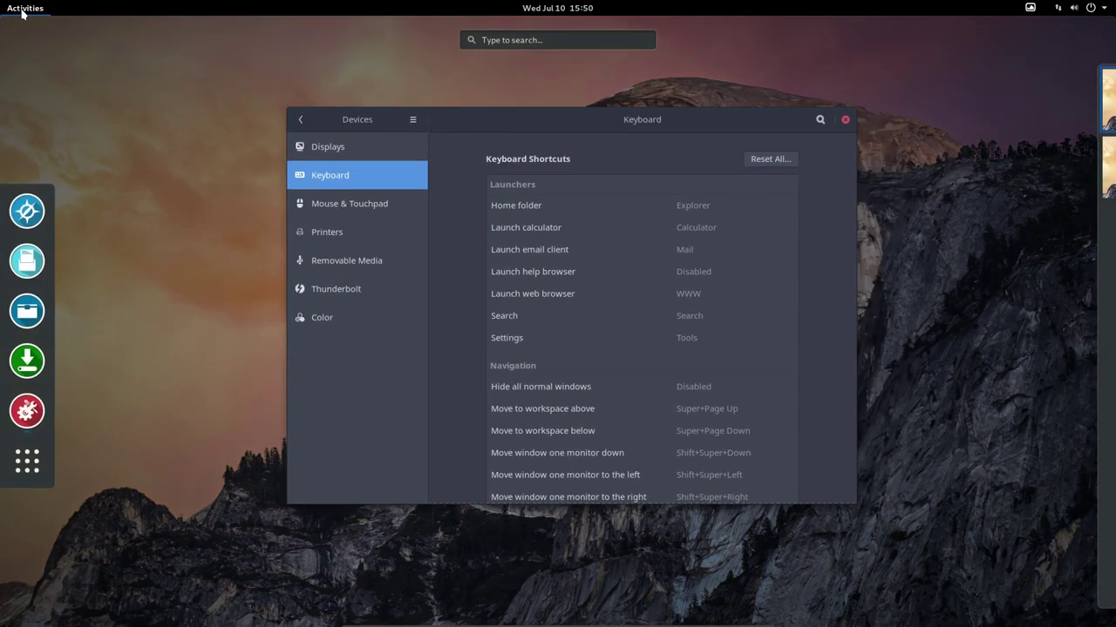
type("twea")
key("Return")
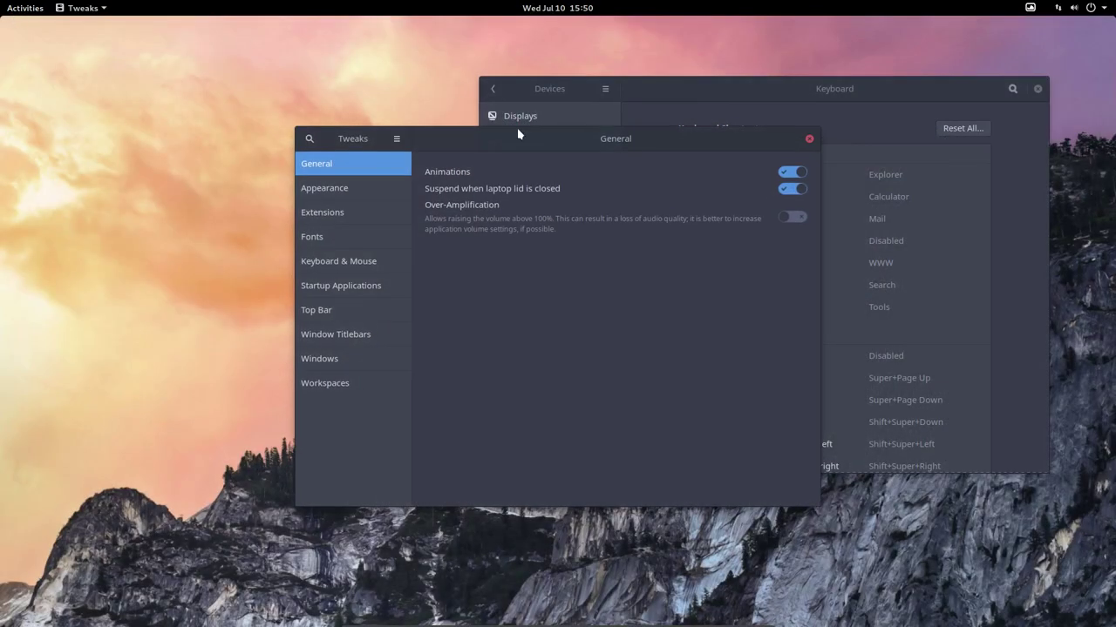
left_click_drag(518, 133, 276, 210)
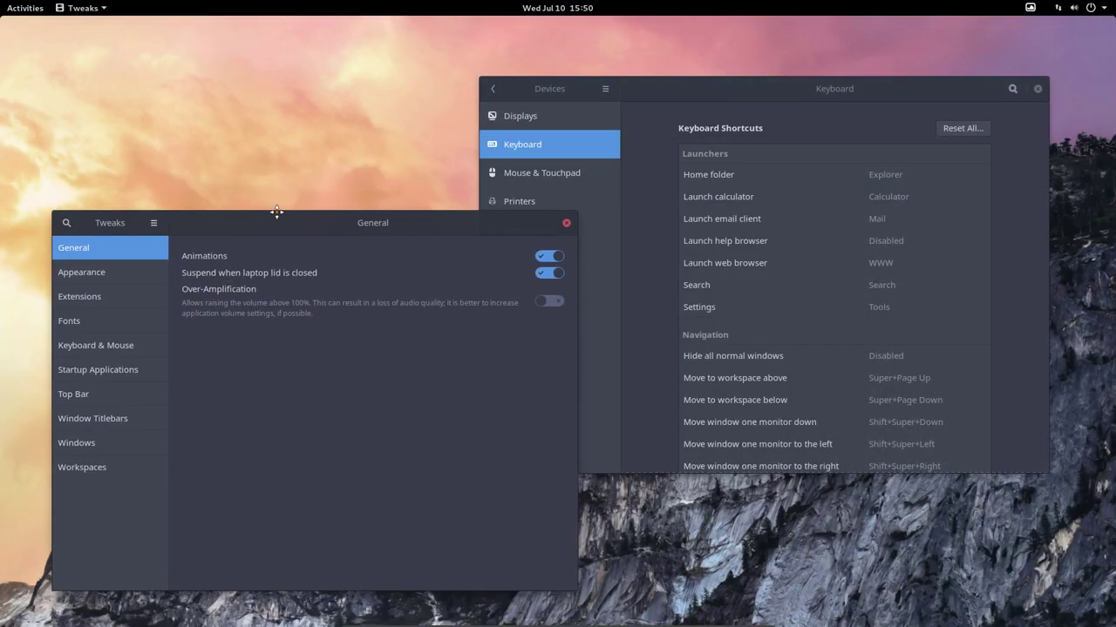
left_click_drag(681, 88, 687, 48)
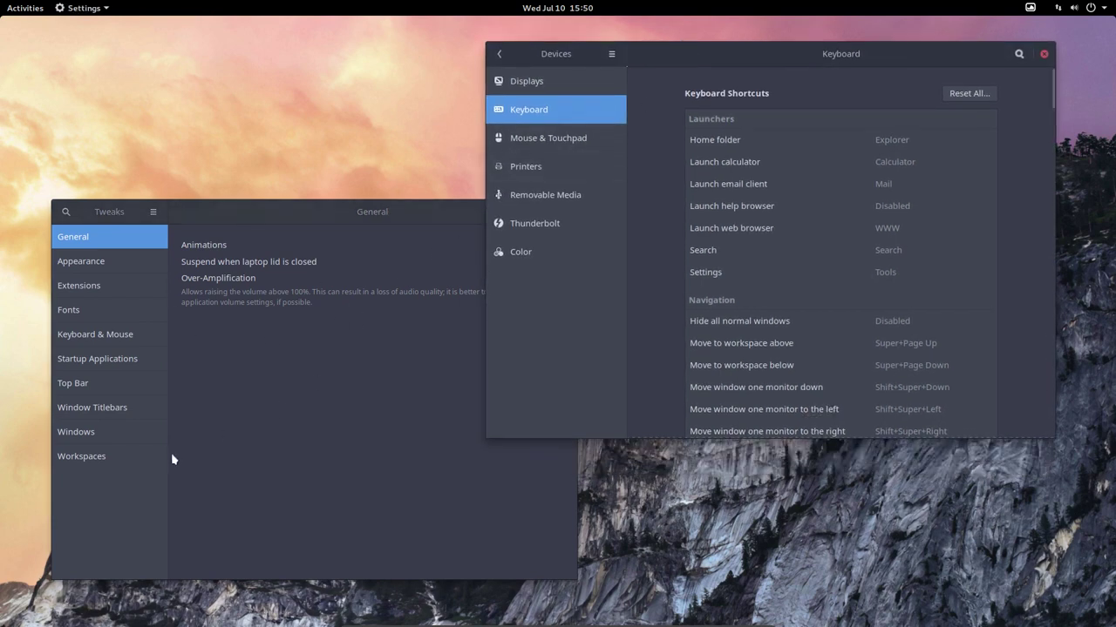
left_click(238, 216)
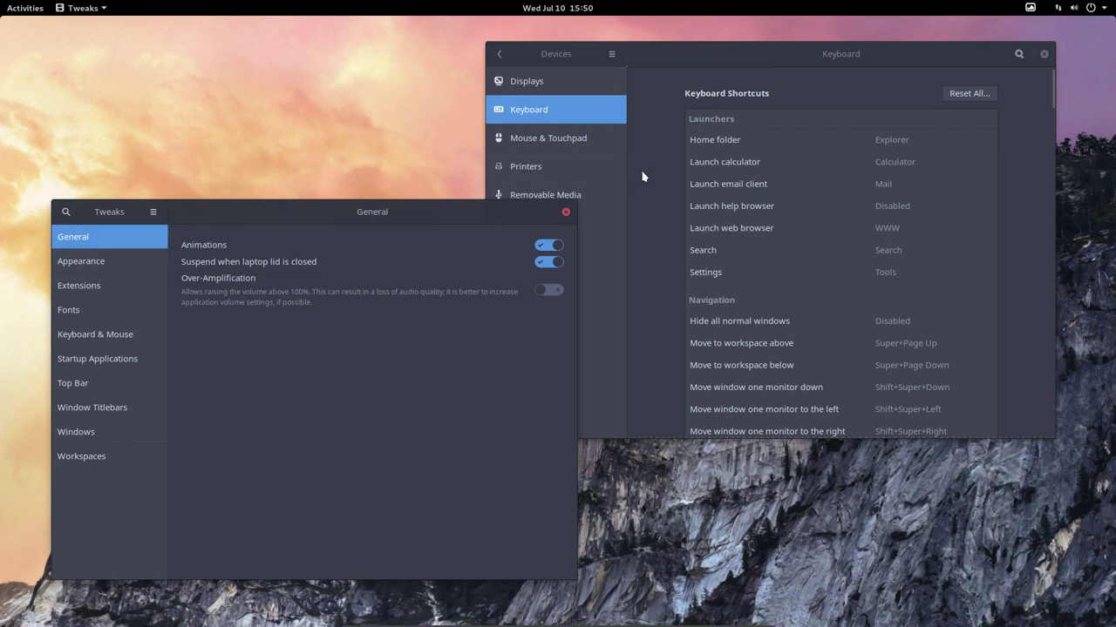
- Examine the appearance themes in Tweaks and the available lock screen images without choosing a new image
left_click(114, 264)
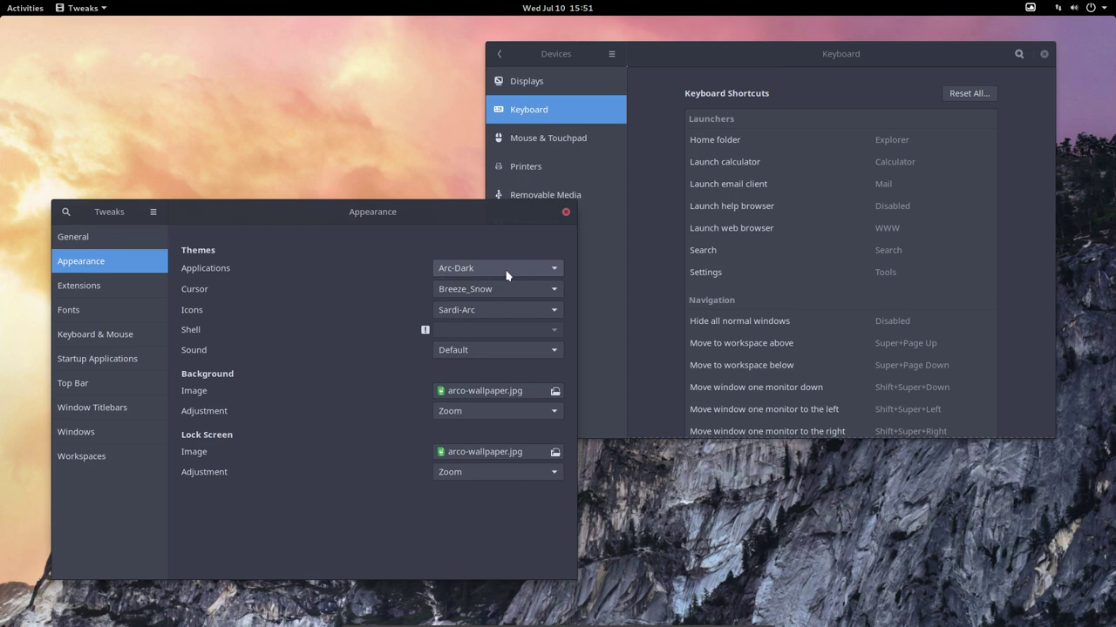
left_click(33, 7)
left_click(31, 7)
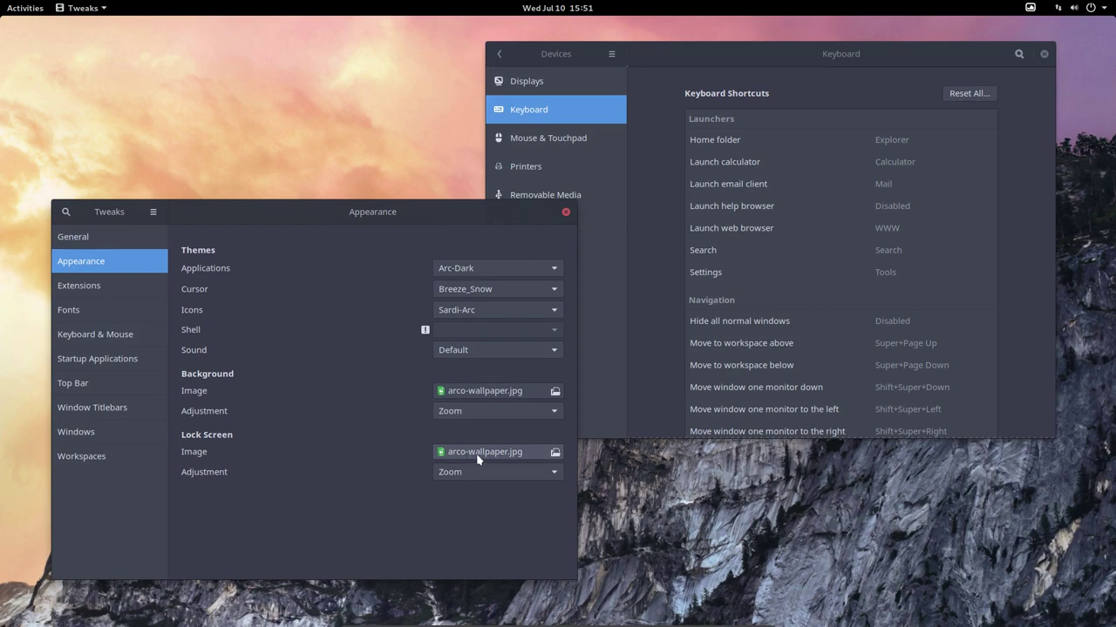
left_click(502, 454)
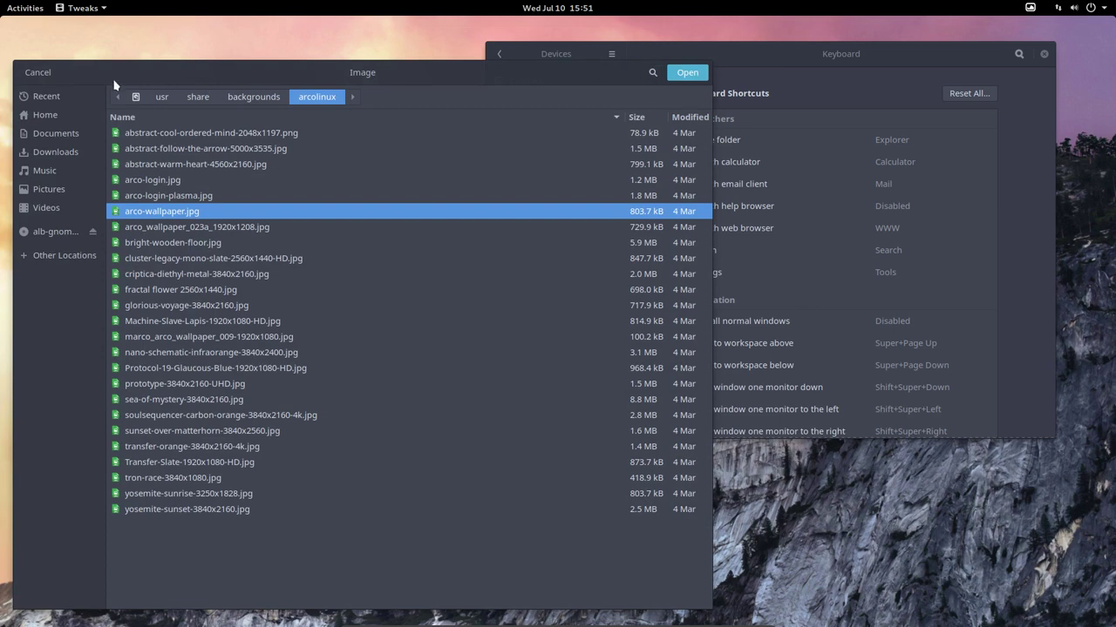
left_click(48, 72)
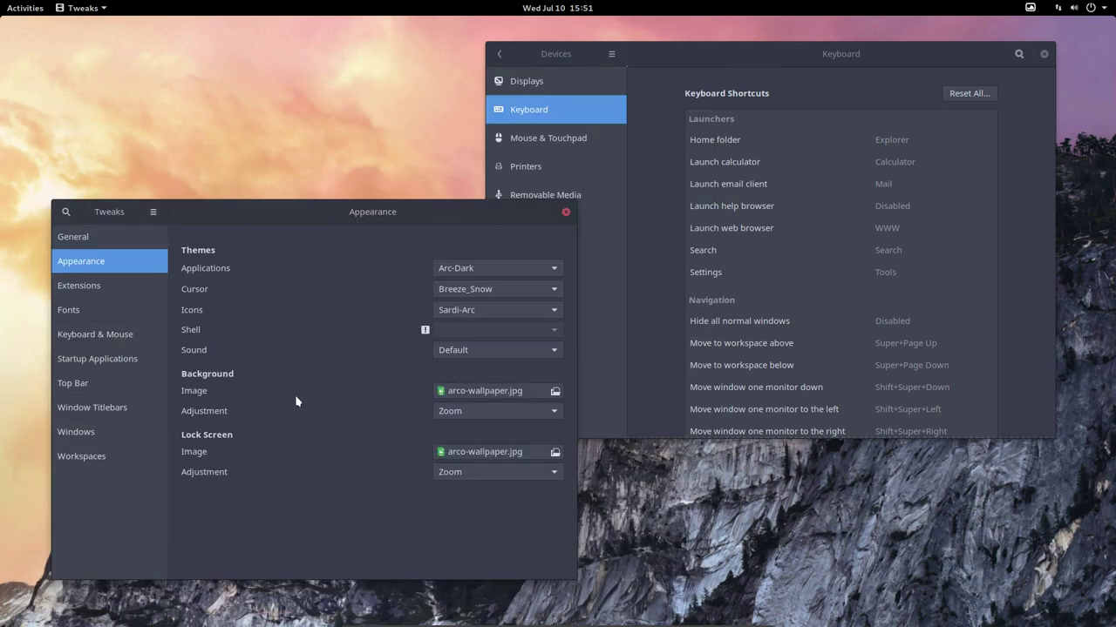
- Review the Tweaks options for extensions, fonts, keyboard and mouse, startup applications, top bar and window titlebars
left_click(118, 287)
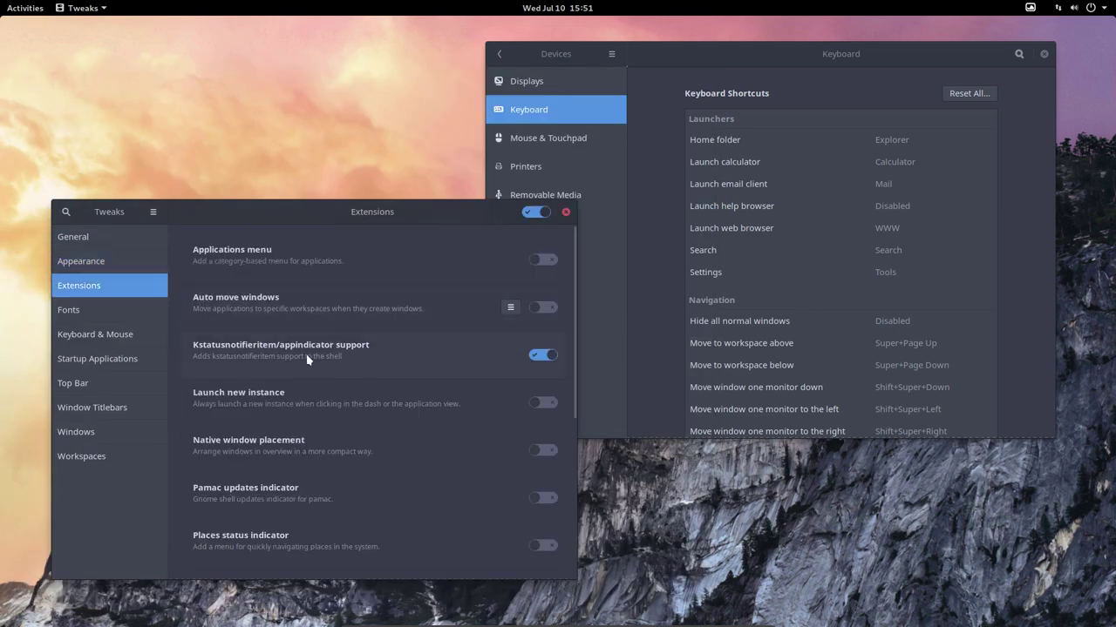
left_click(120, 314)
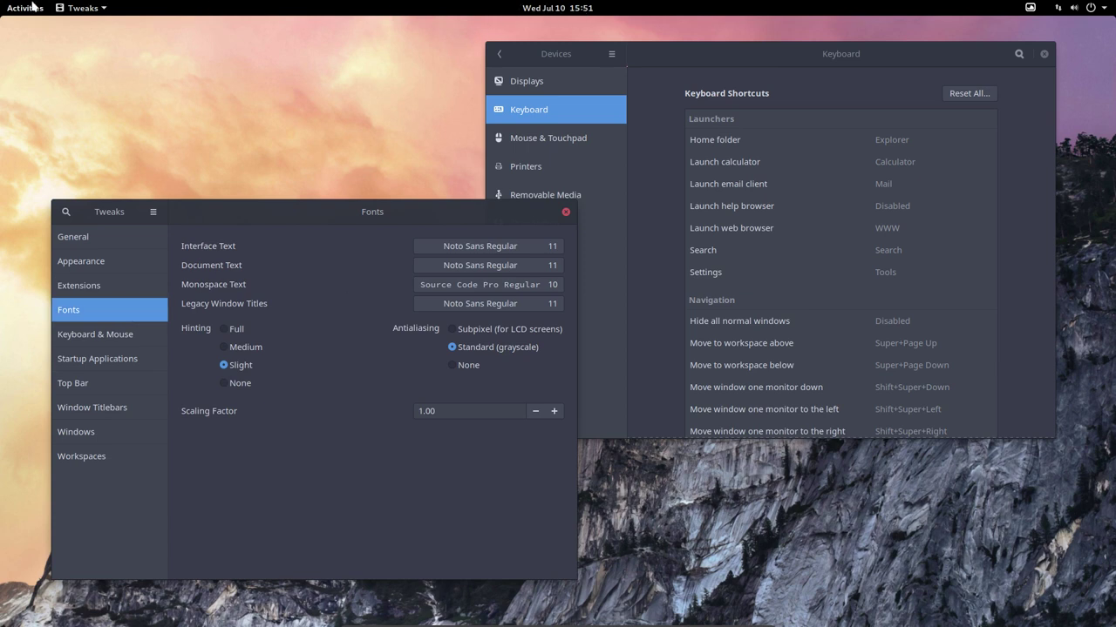
left_click(107, 339)
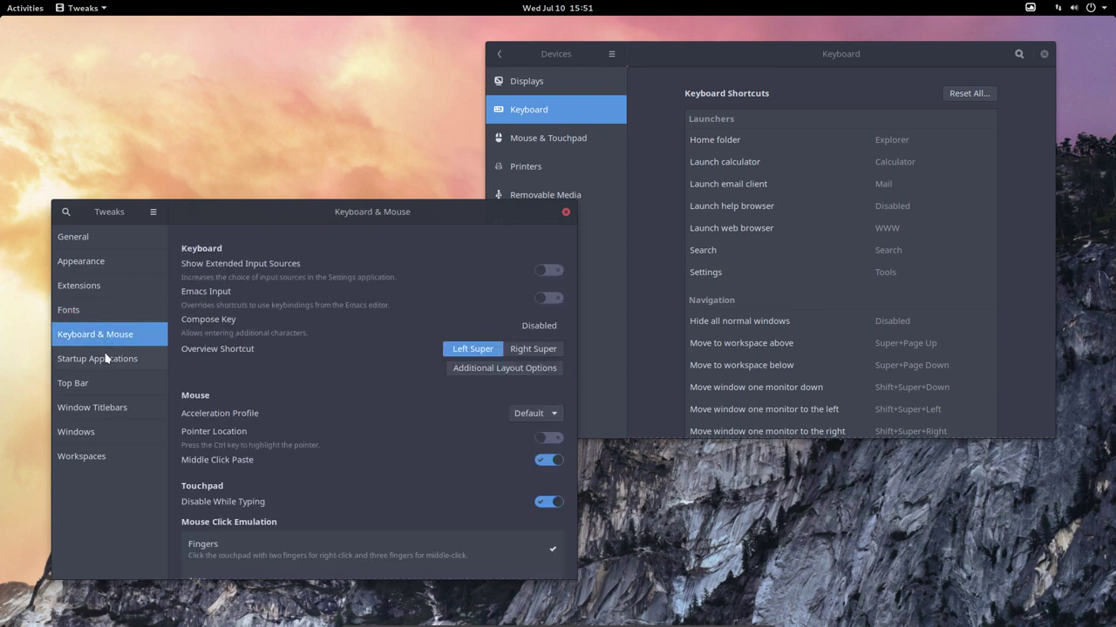
left_click(106, 361)
left_click(108, 386)
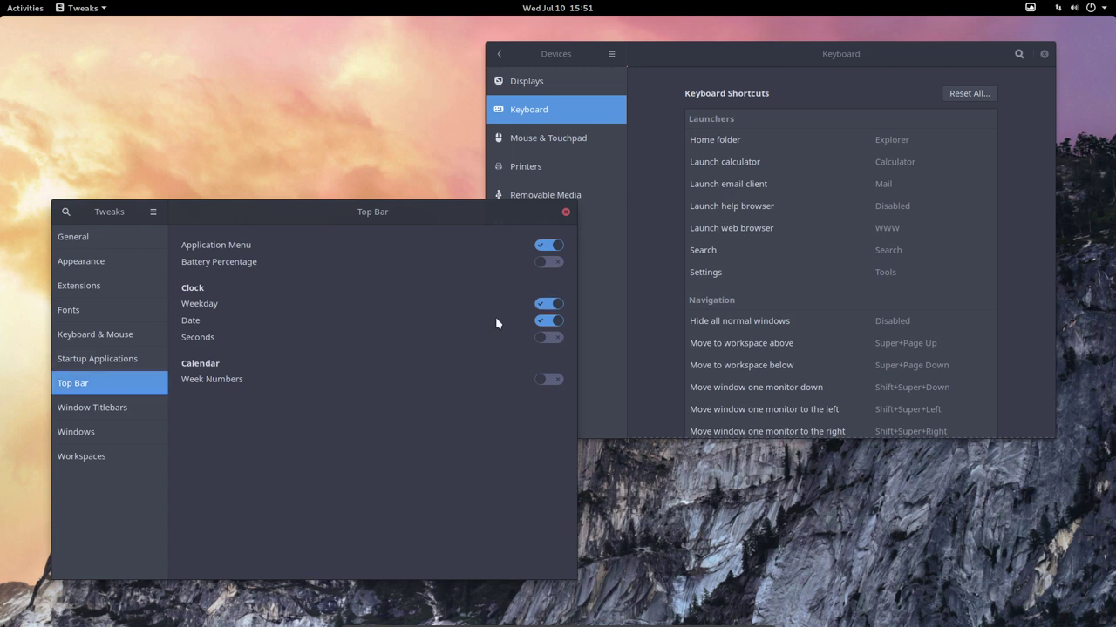
left_click(130, 408)
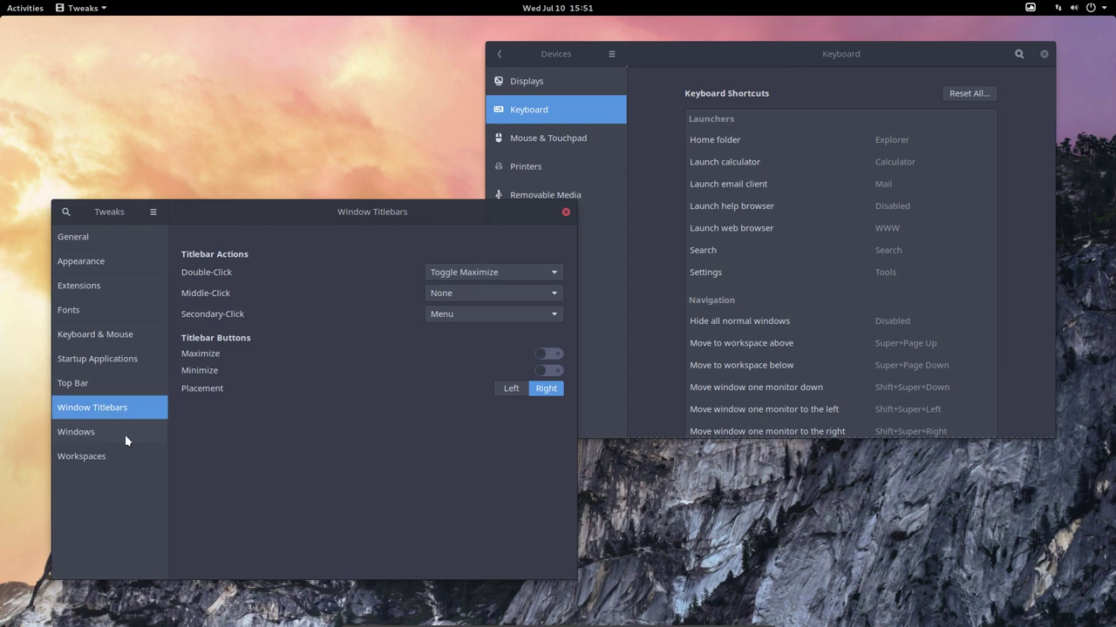
- Review the Windows and Workspaces options in Tweaks, testing the Center New Windows behaviour with a temporary terminal window
left_click(125, 436)
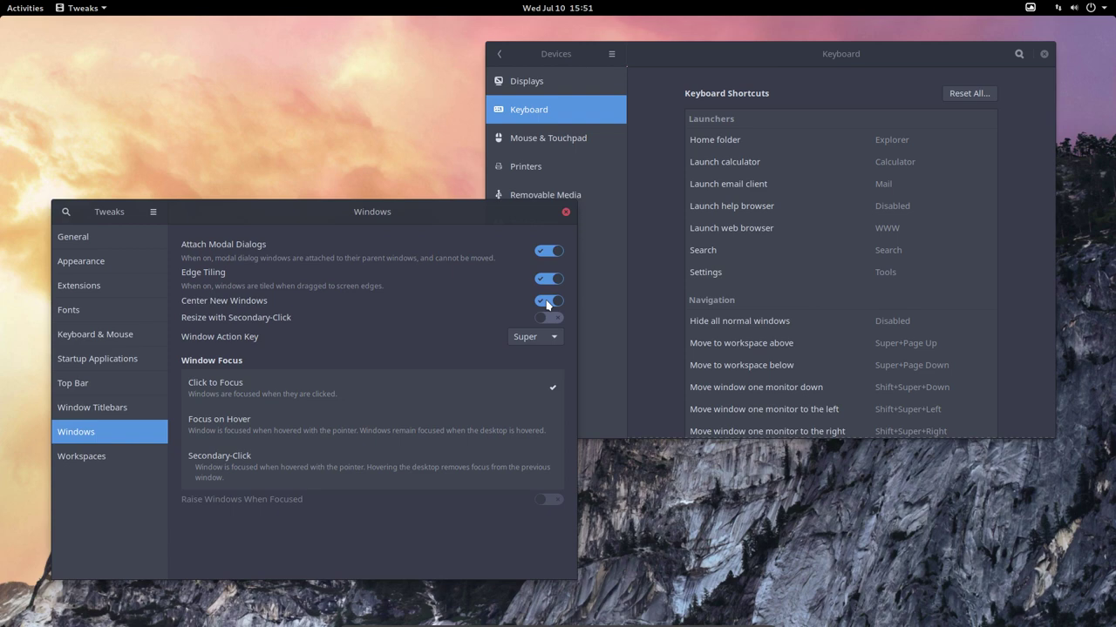
key("ctrl+alt+t")
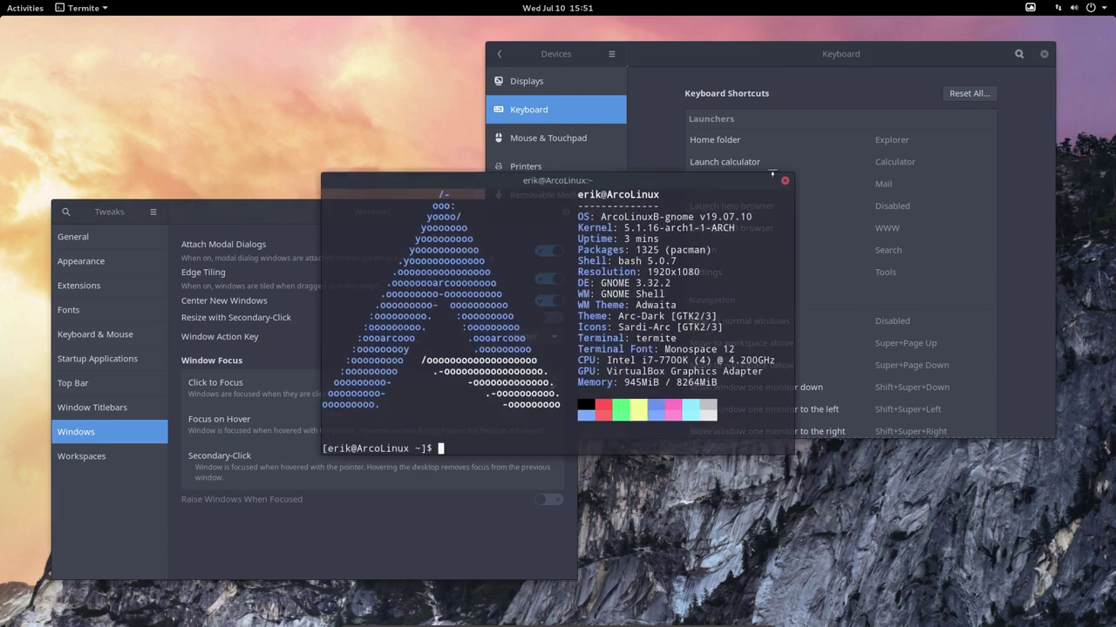
left_click(783, 180)
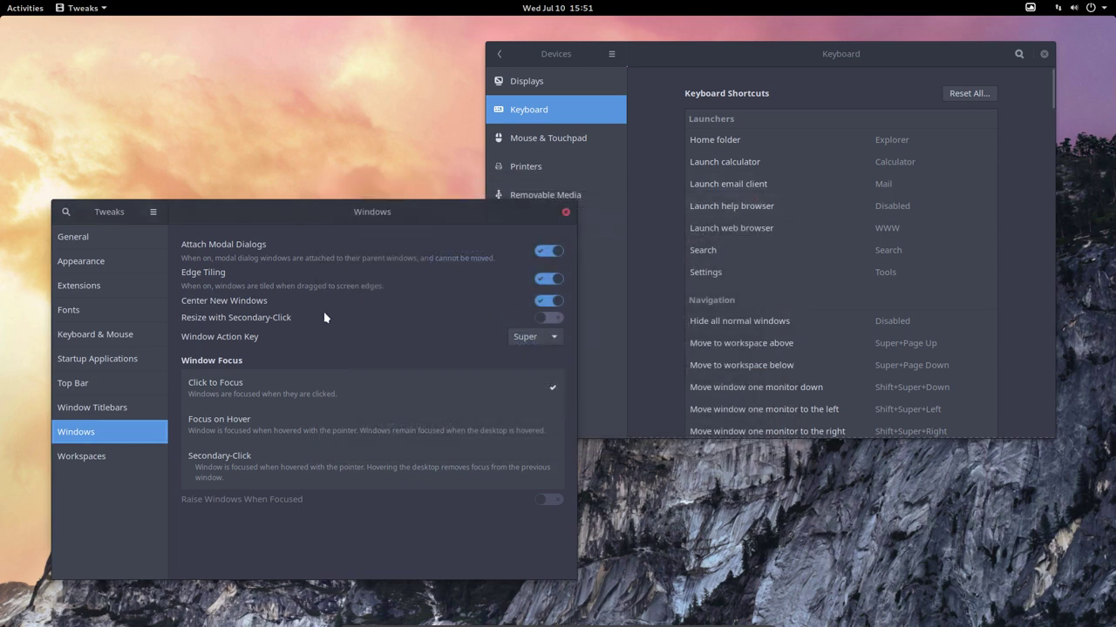
left_click(122, 455)
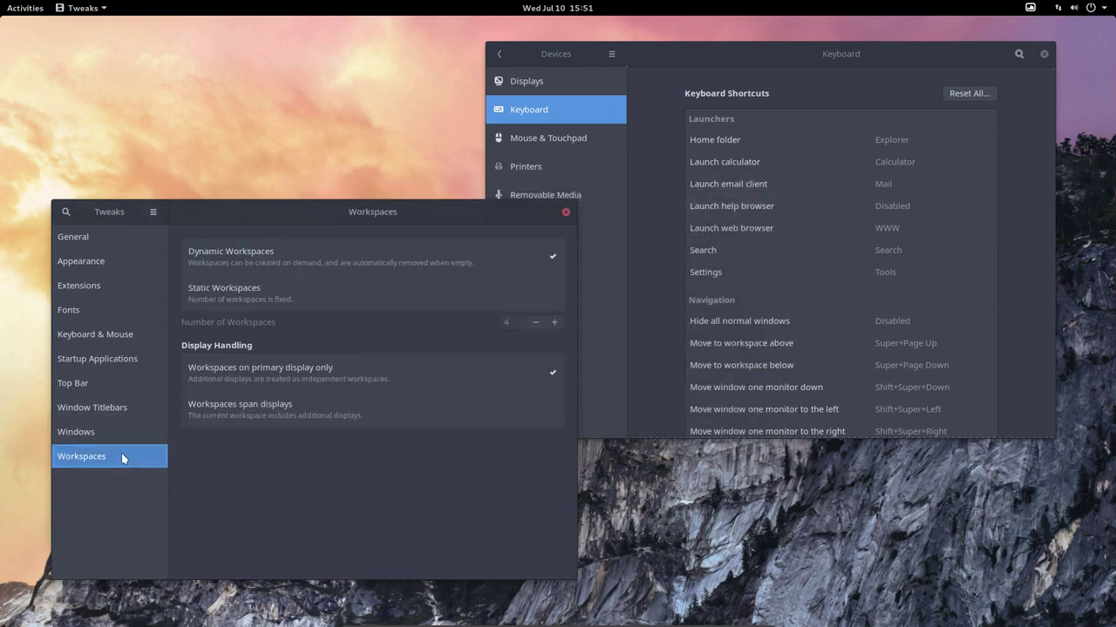
- Close Tweaks, return to the main Settings list and move the Settings window nearer the centre of the desktop
left_click(564, 213)
left_click(500, 55)
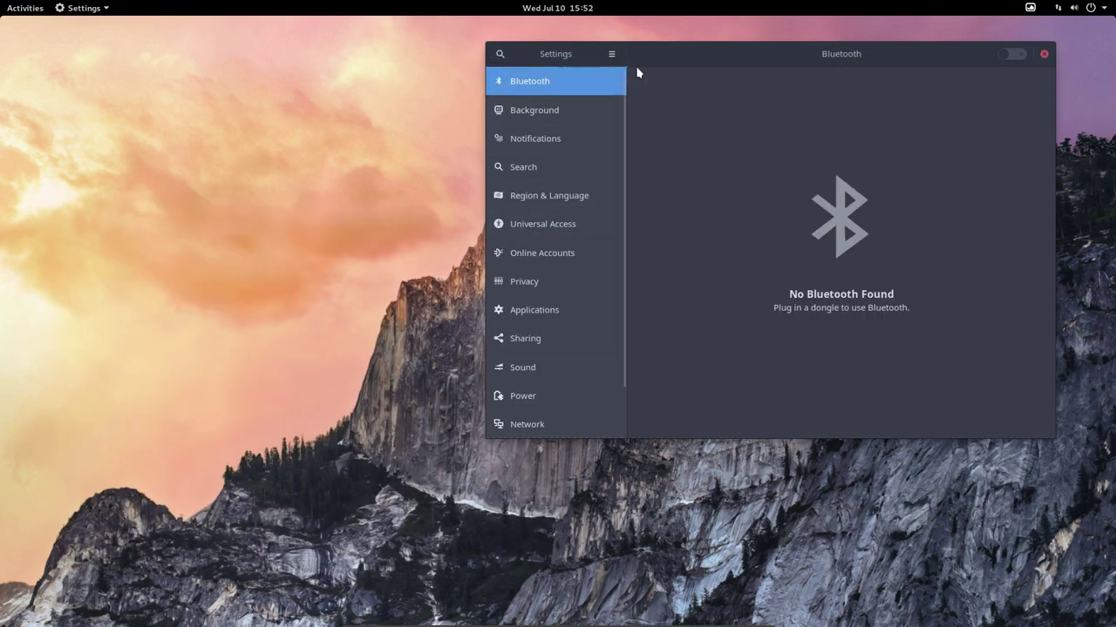
left_click_drag(722, 60, 496, 75)
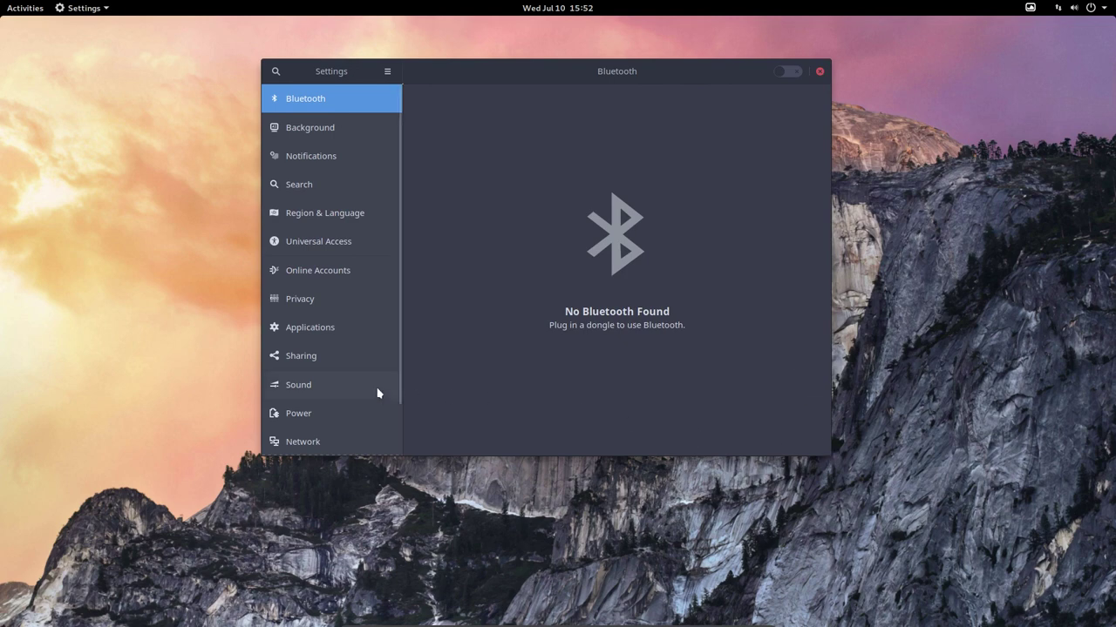
- Look over the Devices pages for displays and keyboard, examining the keyboard shortcuts through to the end of the custom ones
scroll(377, 393, "down", 2)
left_click(327, 413)
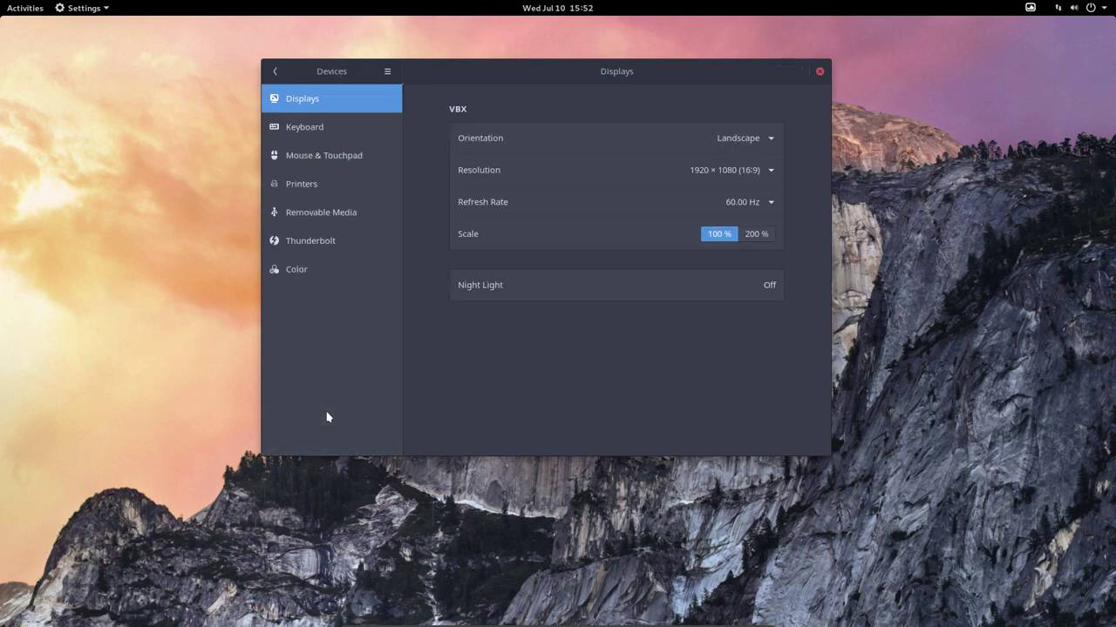
left_click(323, 127)
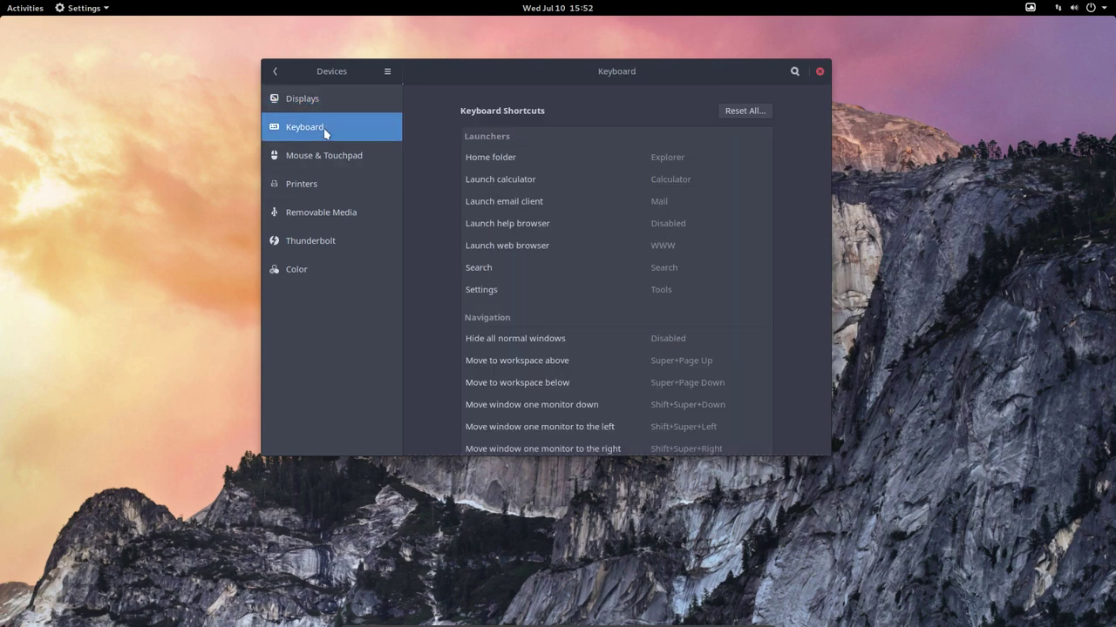
left_click(274, 71)
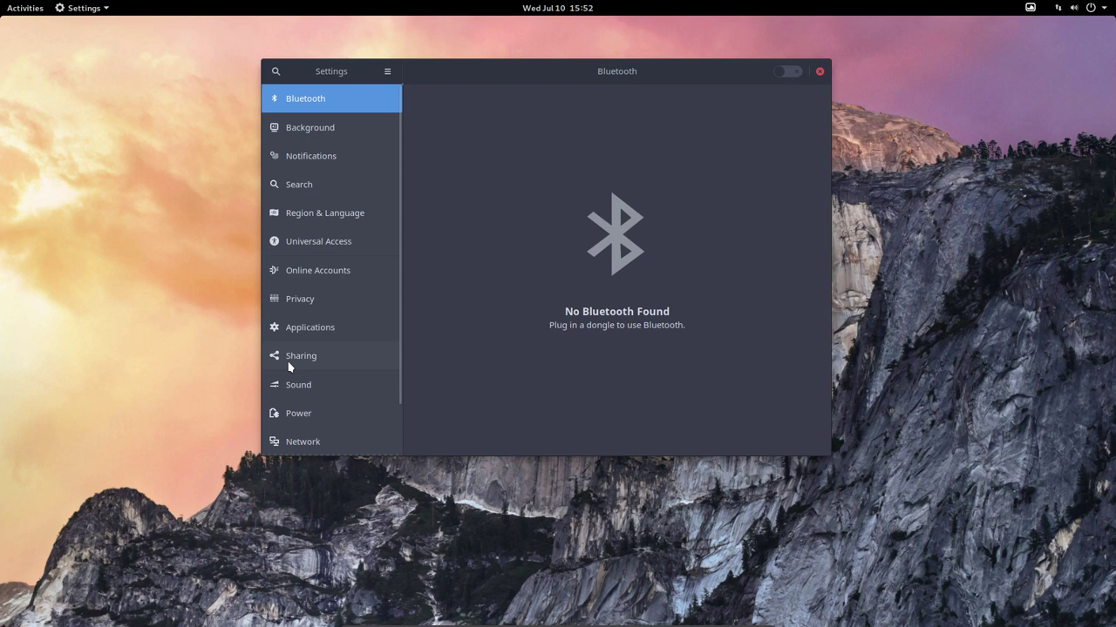
scroll(319, 393, "down", 1)
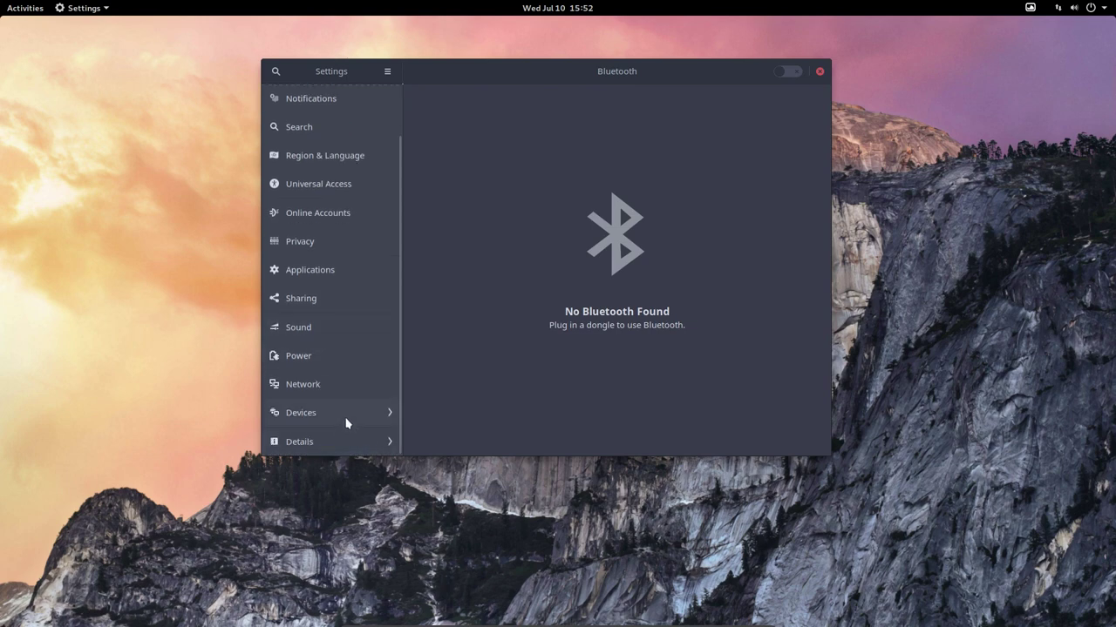
left_click(346, 418)
left_click(343, 135)
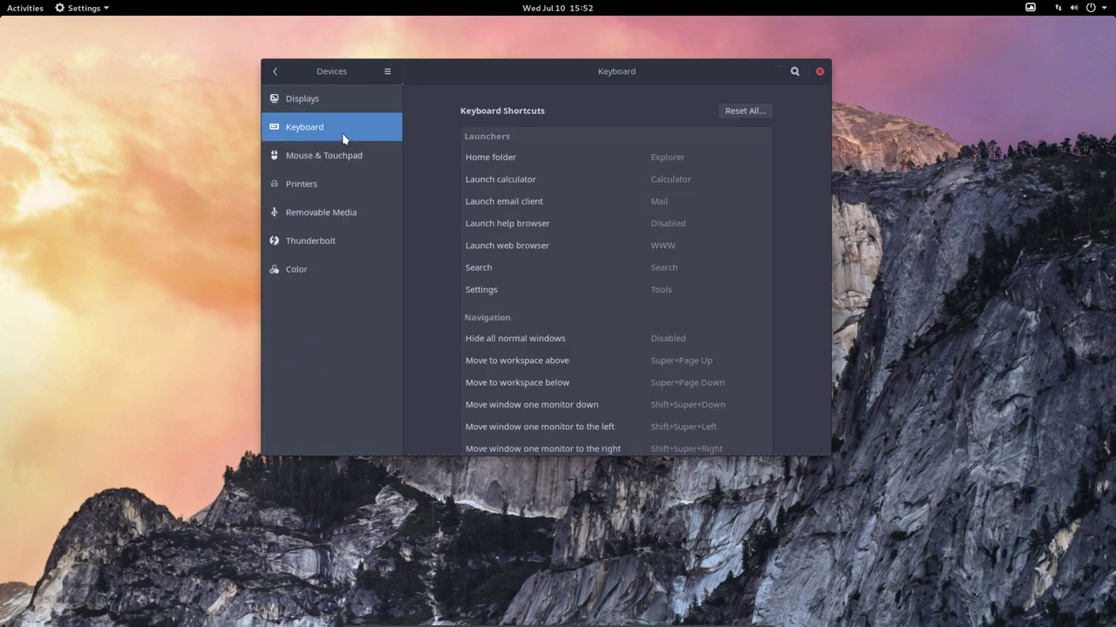
scroll(668, 270, "down", 10)
scroll(665, 271, "down", 20)
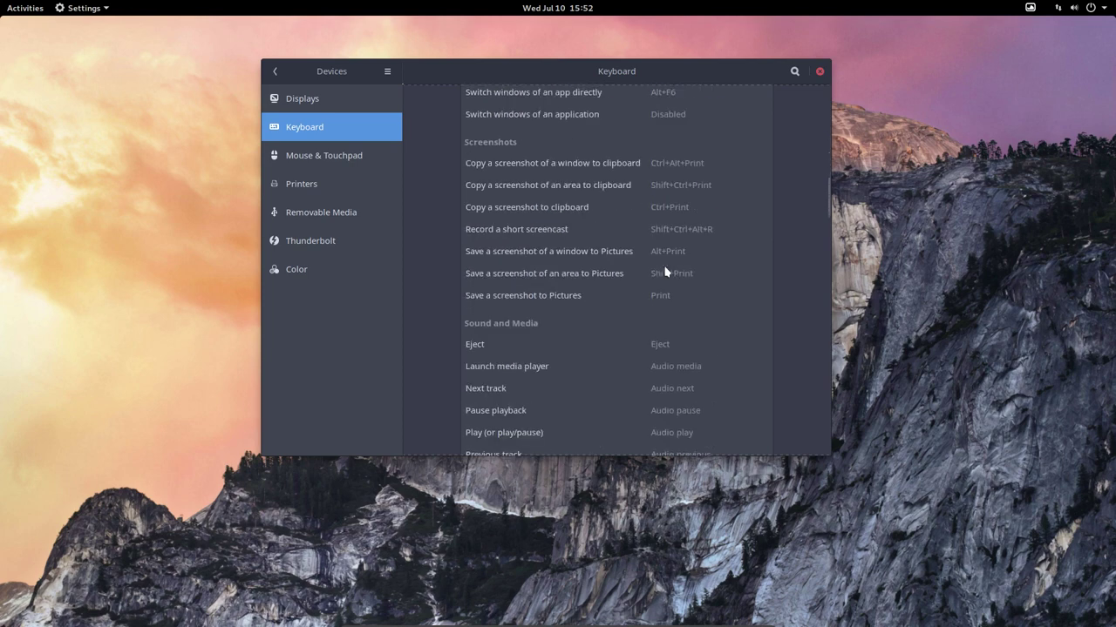
scroll(666, 270, "down", 8)
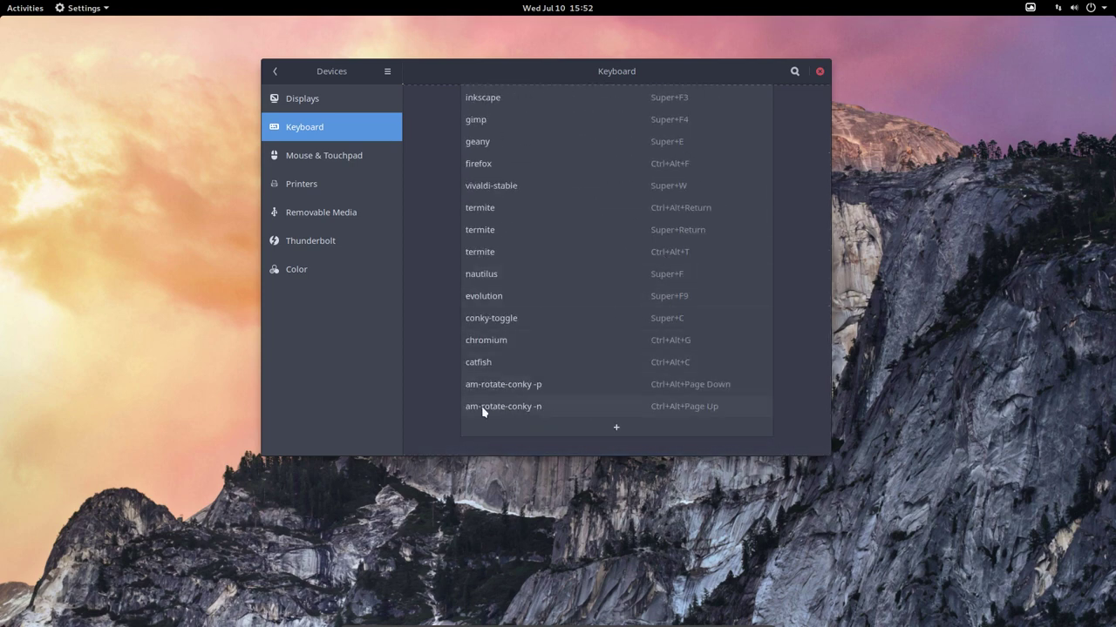
- Move the Settings window aside, toggle Conky on and cycle through its designs to one with a large clock and date
left_click_drag(545, 72, 291, 54)
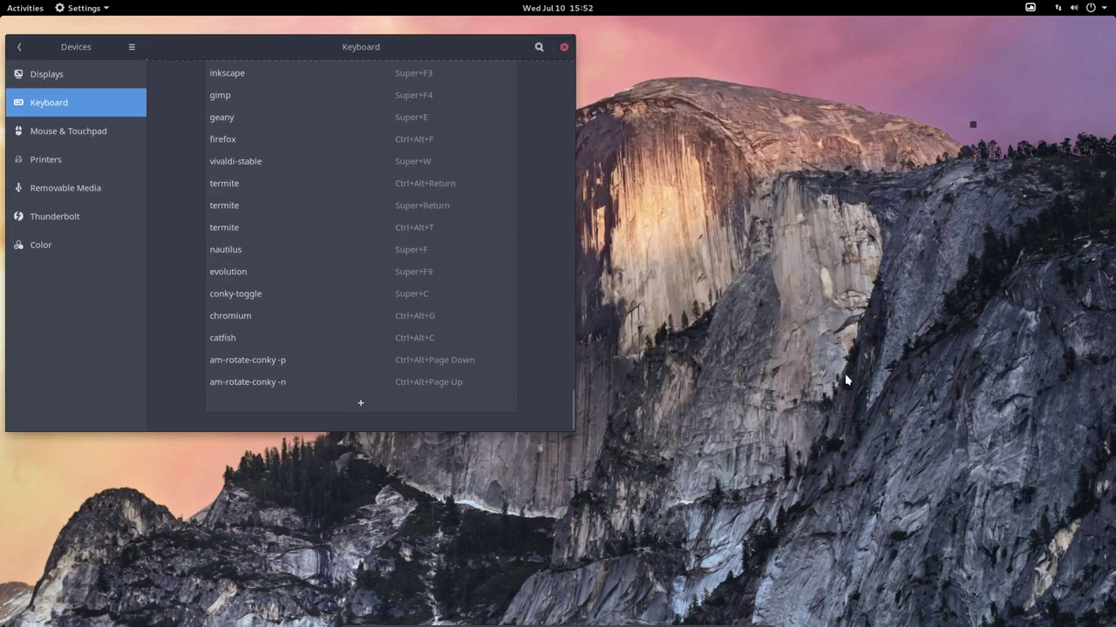
key("super+c")
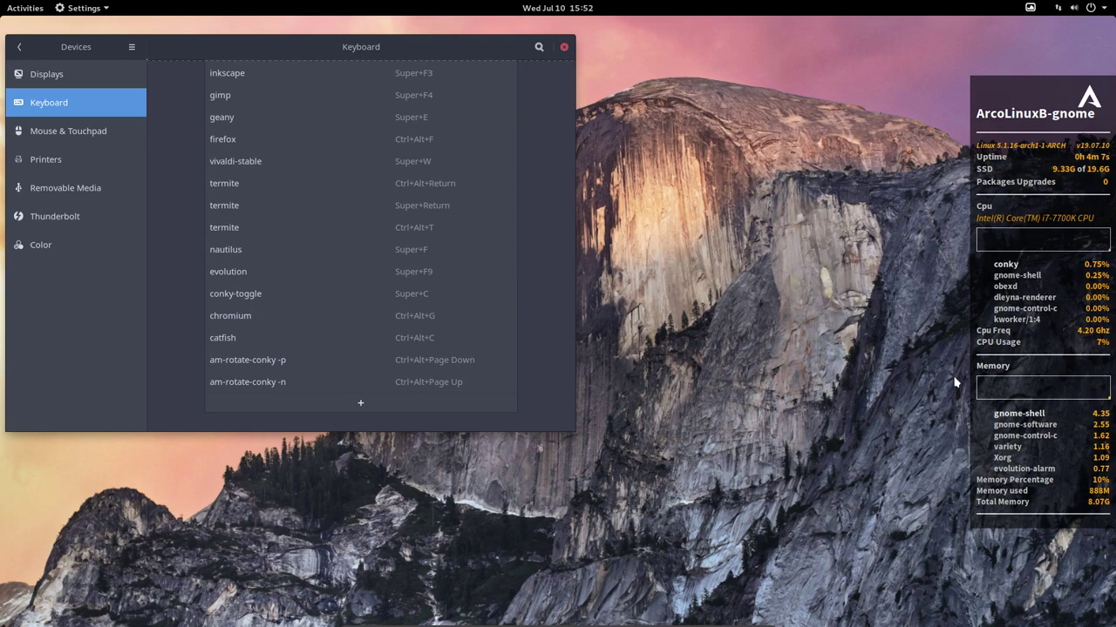
key("ctrl+alt+Page_Up")
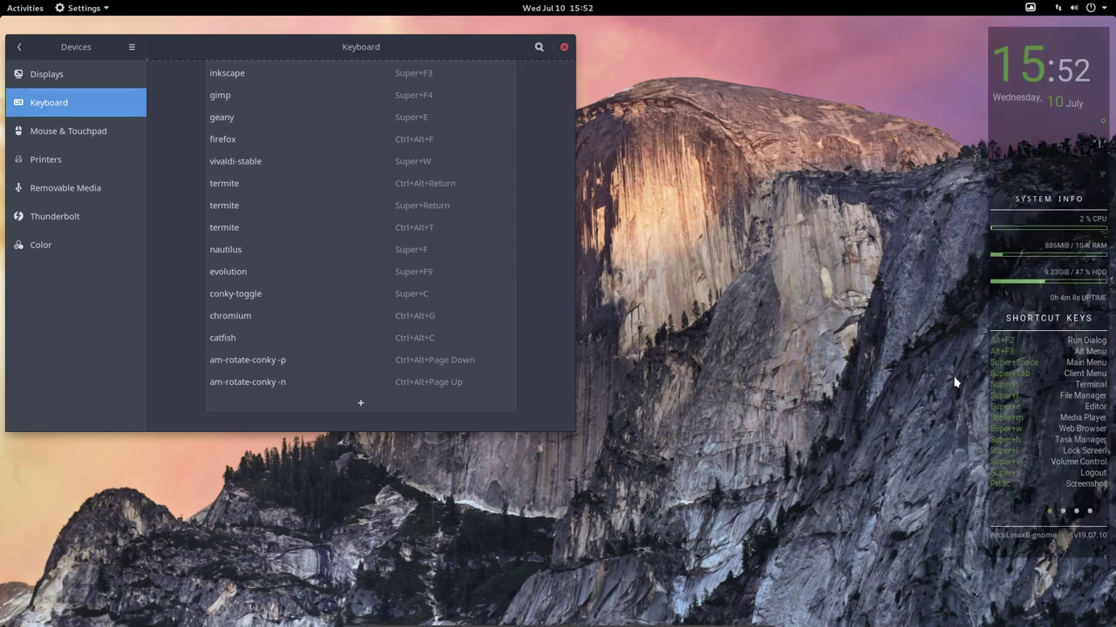
key("ctrl+alt+Page_Down")
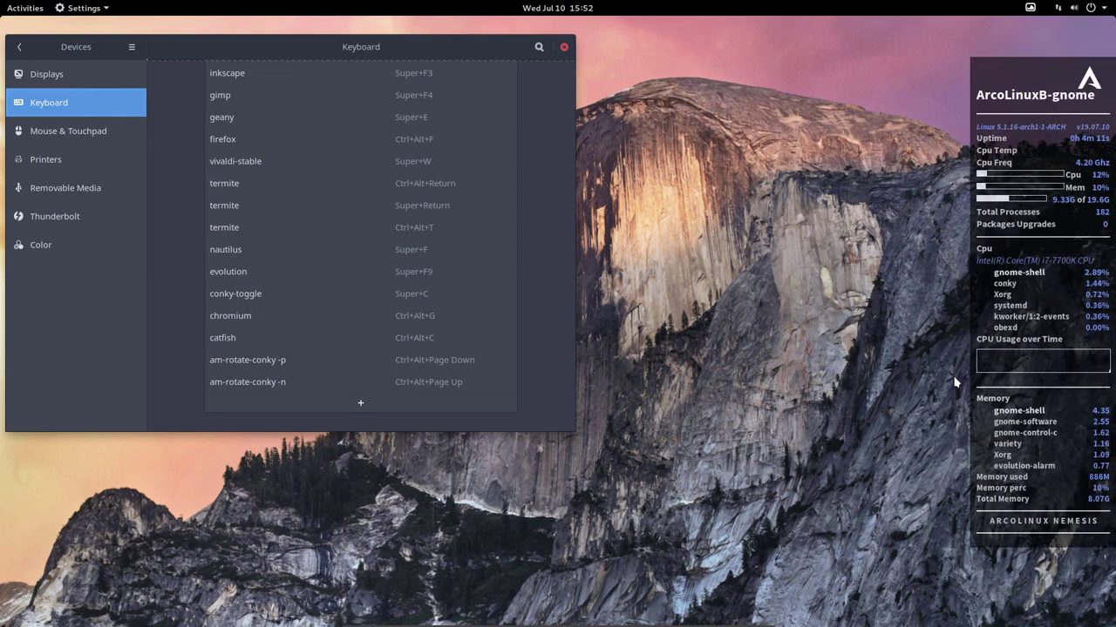
key("ctrl+alt+Page_Up")
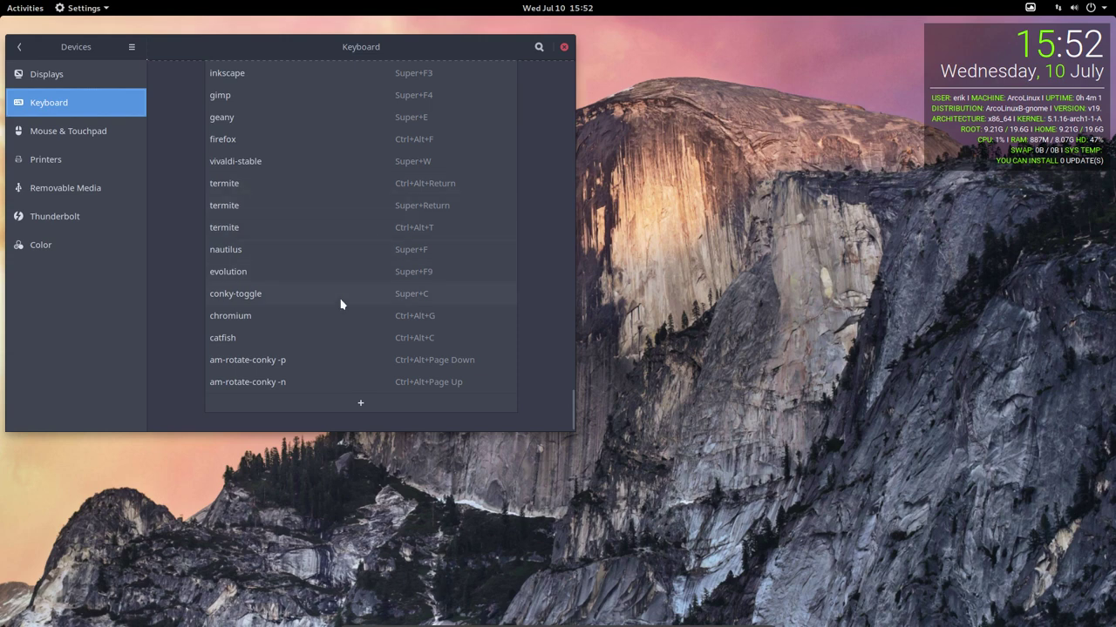
- Test the custom shortcuts for pamac-manager and subl3, closing each application after it launches
scroll(340, 304, "up", 4)
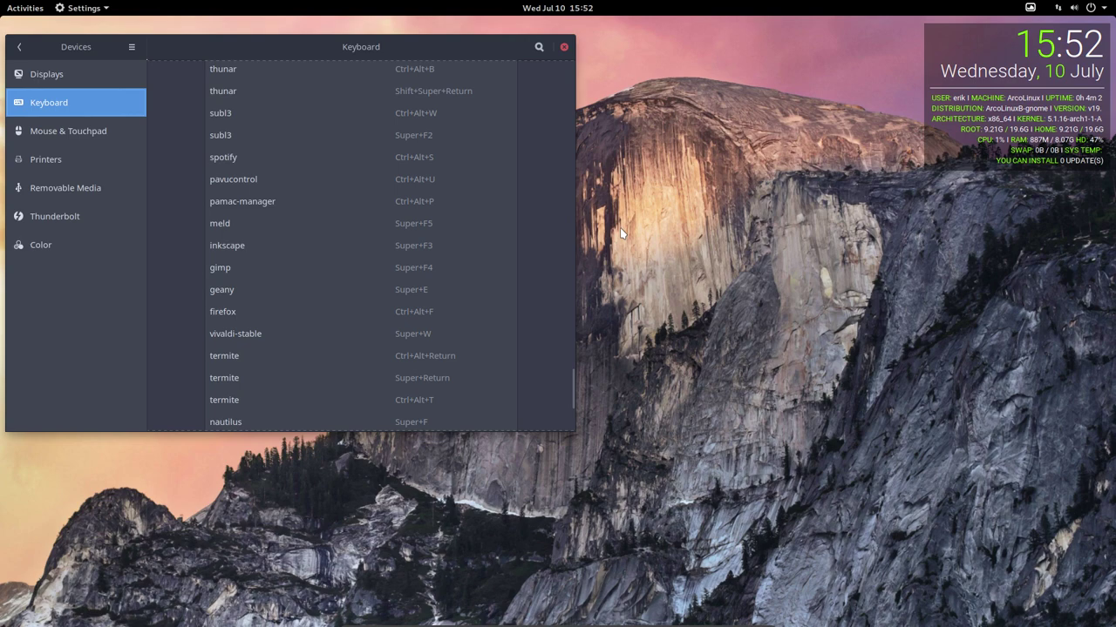
key("ctrl+alt+p")
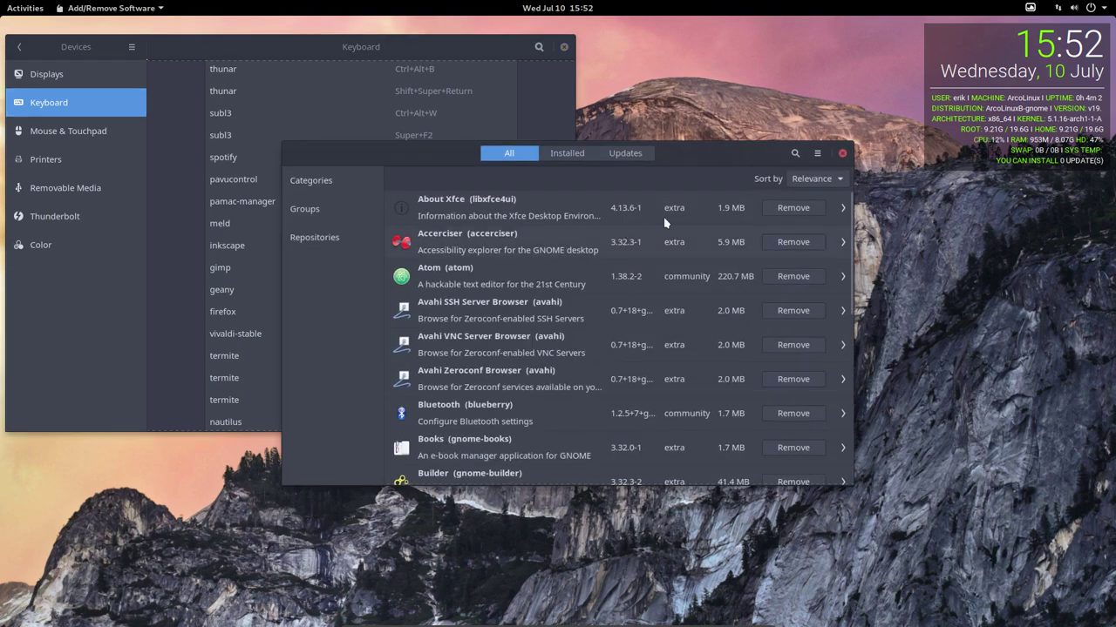
left_click(842, 153)
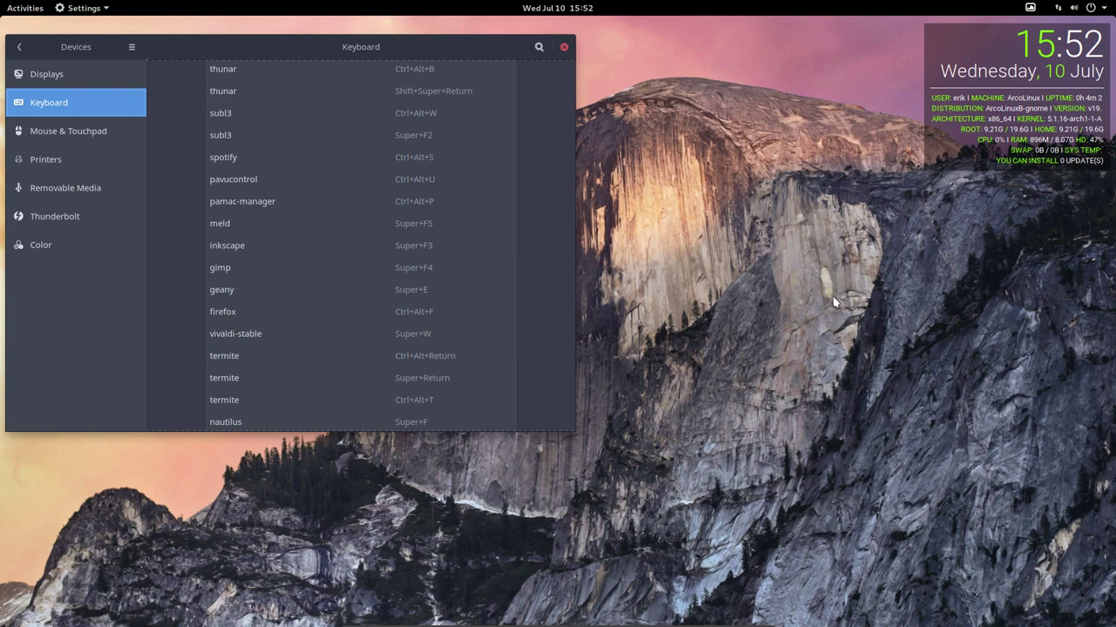
key("ctrl+alt+w")
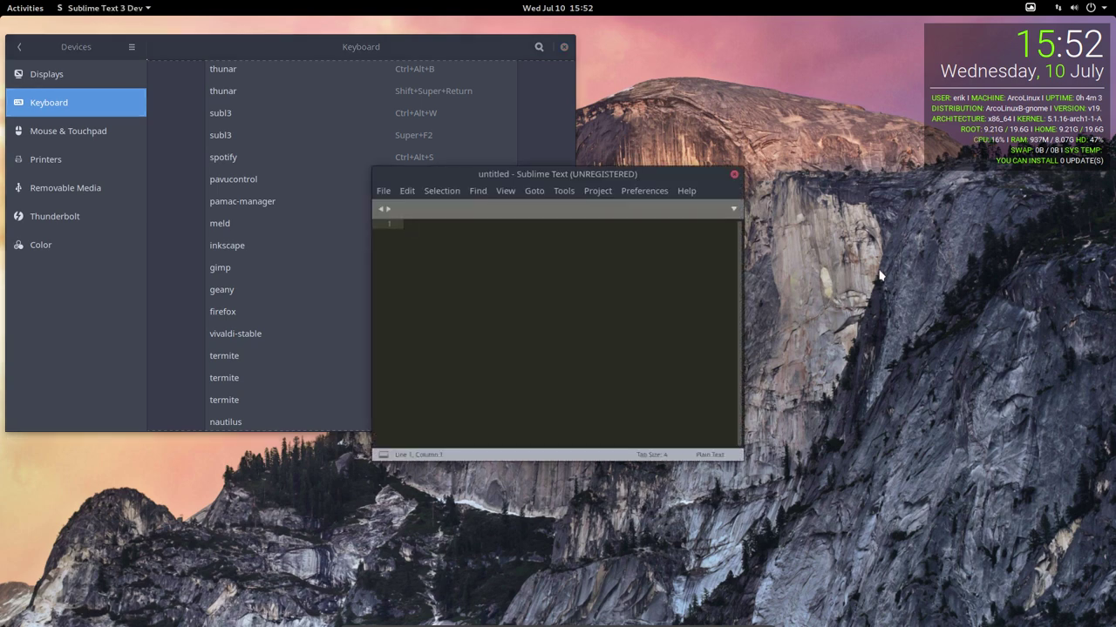
left_click(734, 177)
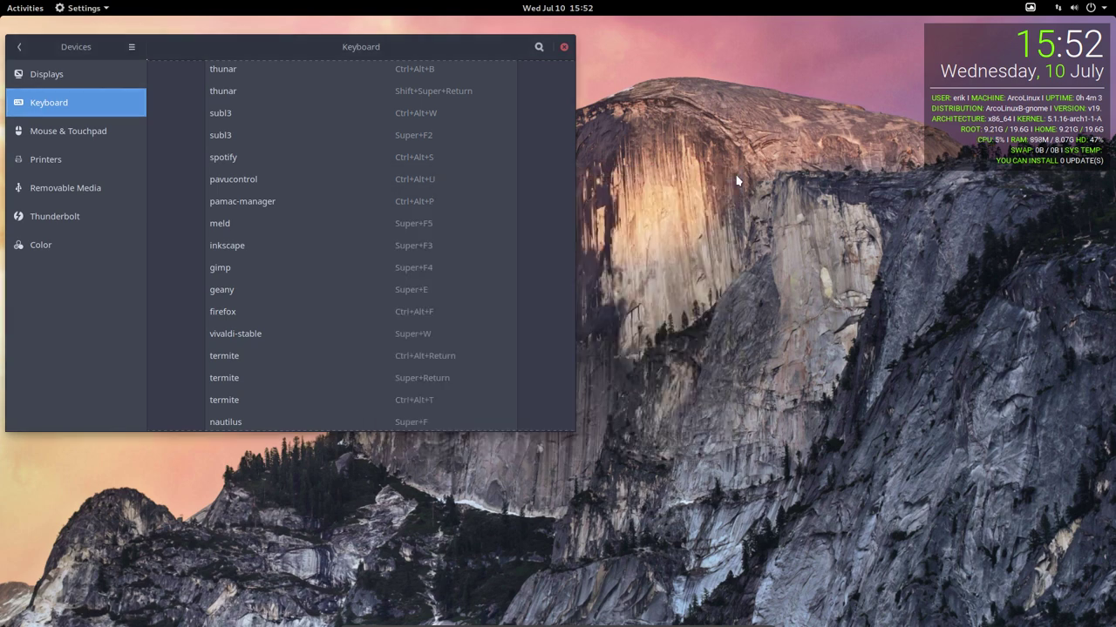
- Check the beginning of the custom shortcuts list, move the Settings window back to mid-desktop and close it
scroll(402, 245, "up", 10)
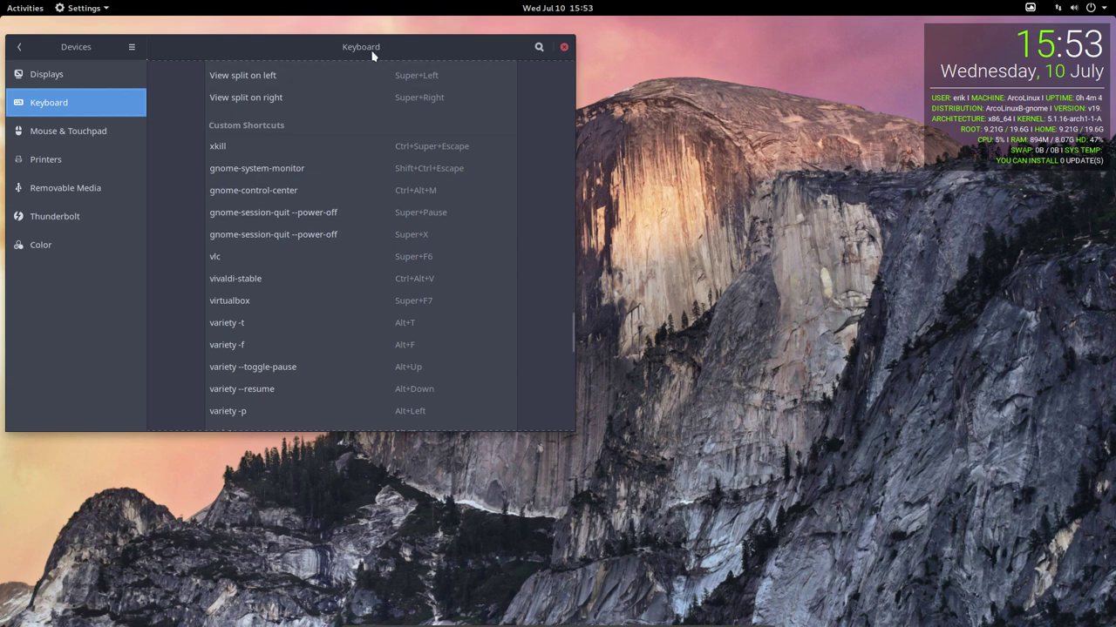
left_click_drag(372, 55, 605, 89)
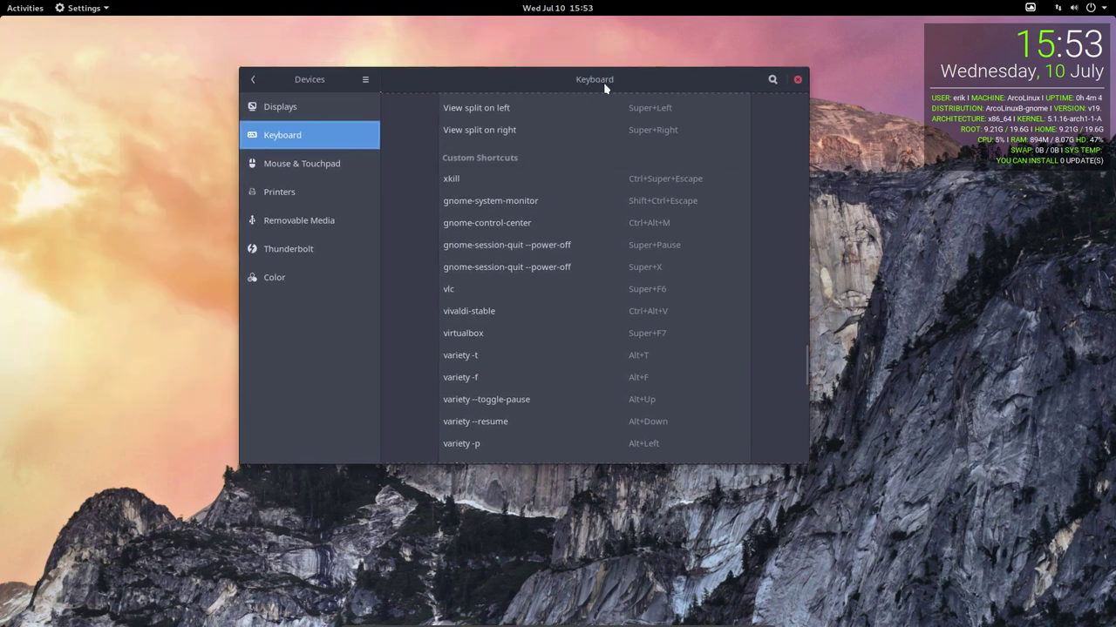
left_click(797, 80)
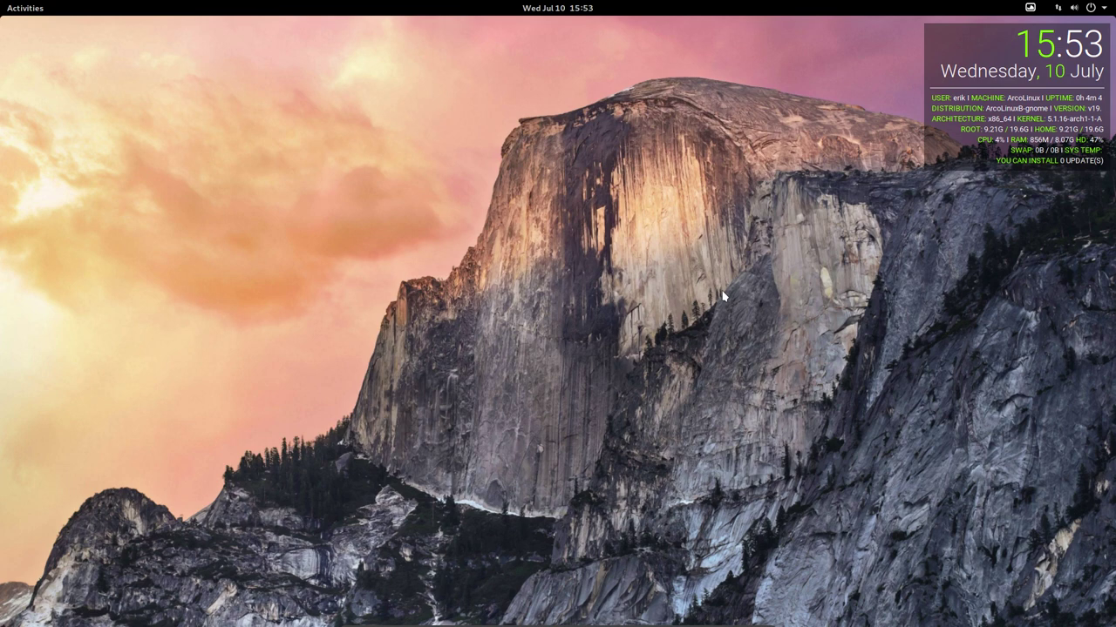
- Reopen Settings and review the About and Default Applications pages under Details, returning to the main list
key("super+i")
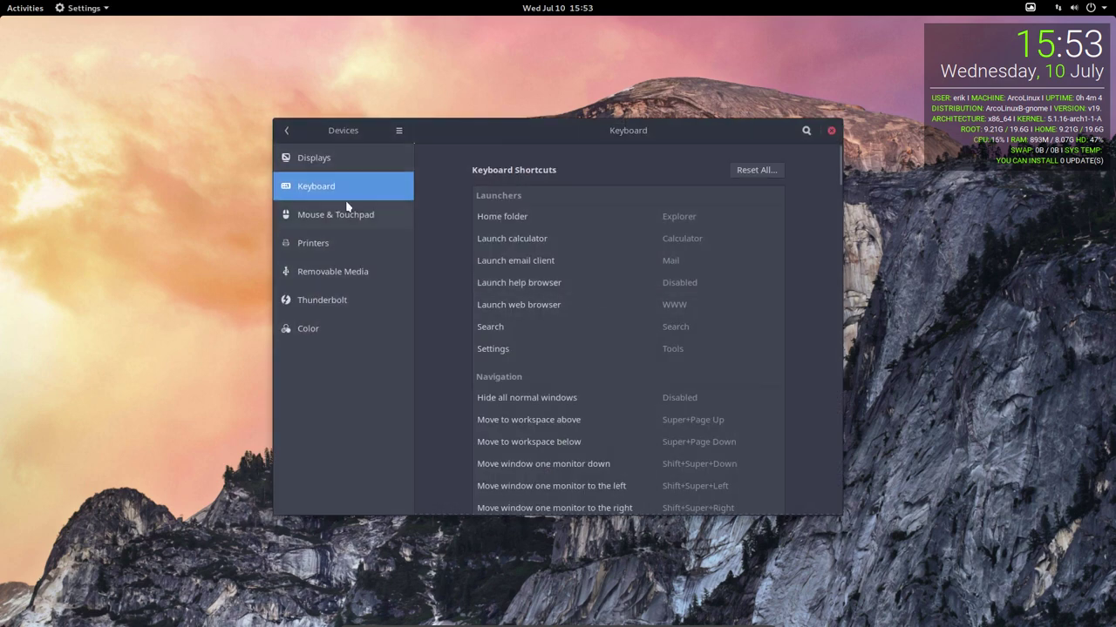
left_click(288, 132)
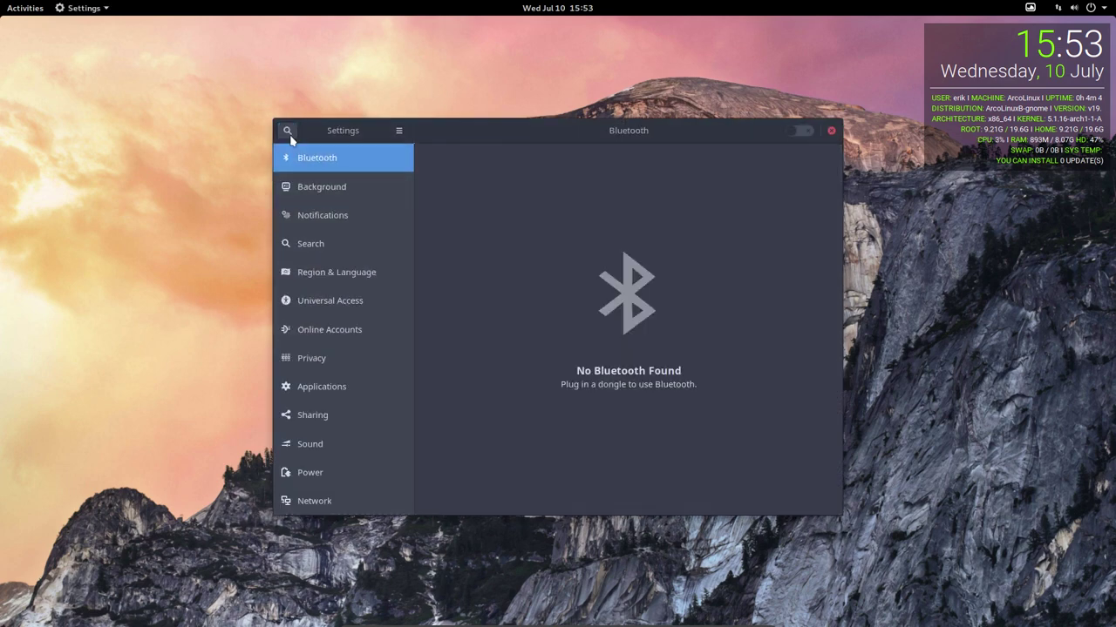
scroll(327, 371, "down", 2)
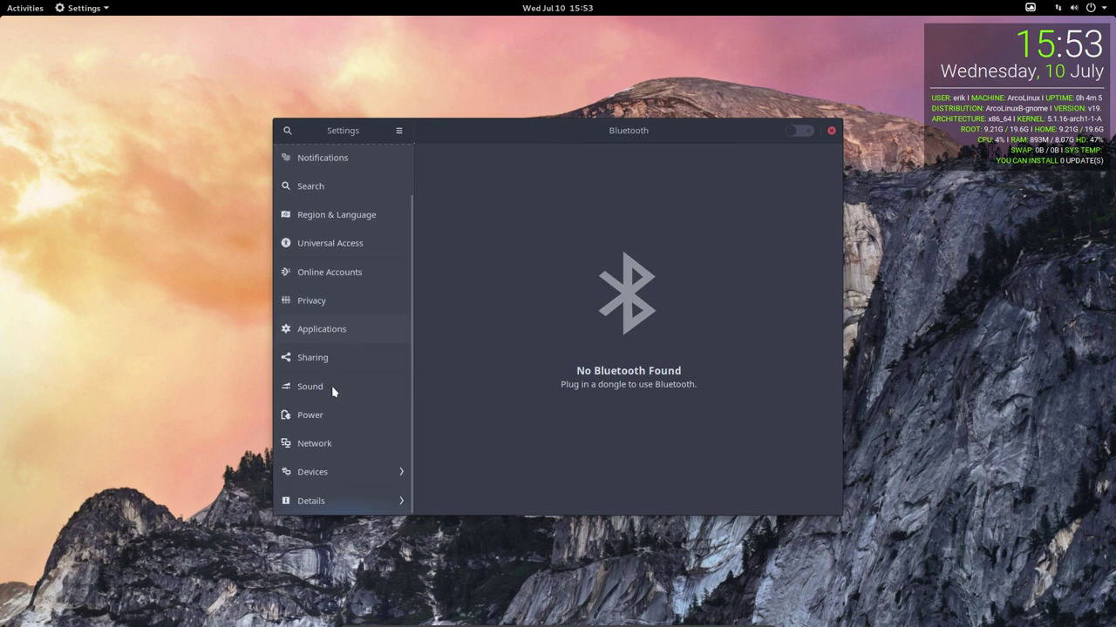
left_click(366, 501)
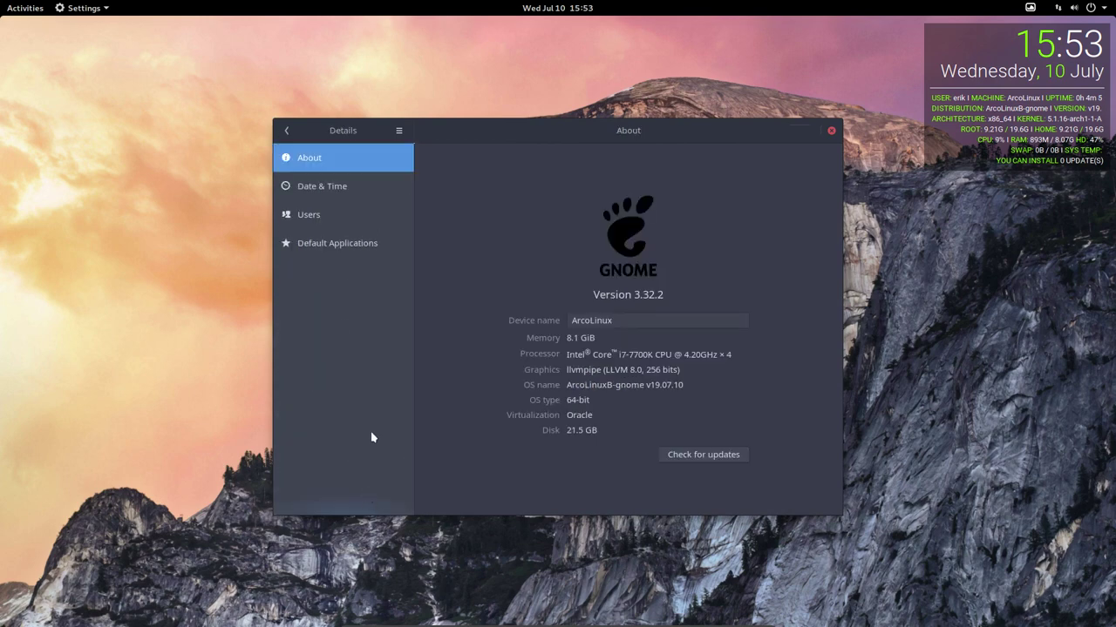
left_click(365, 244)
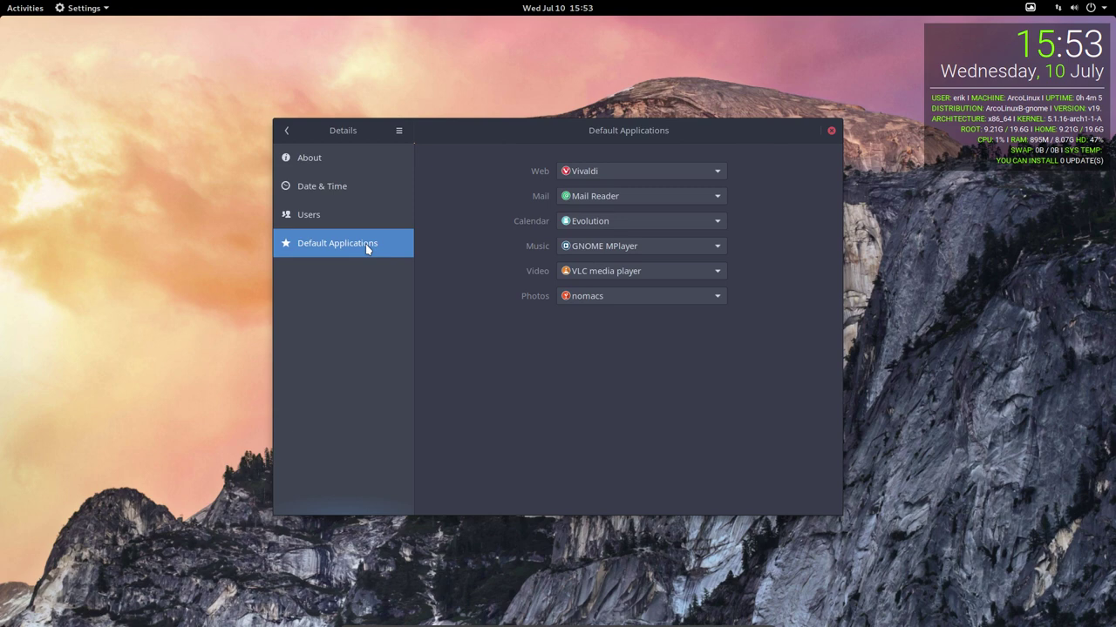
left_click(288, 132)
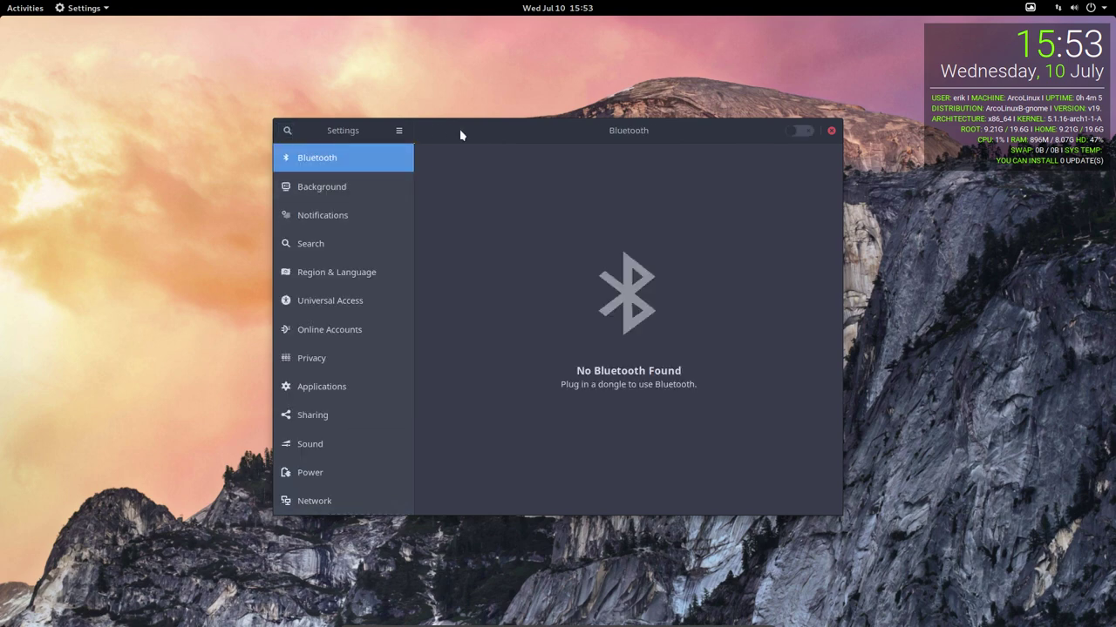
- Maximize Settings to see its full category list, view the Displays and About pages, and close the window
double_click(494, 132)
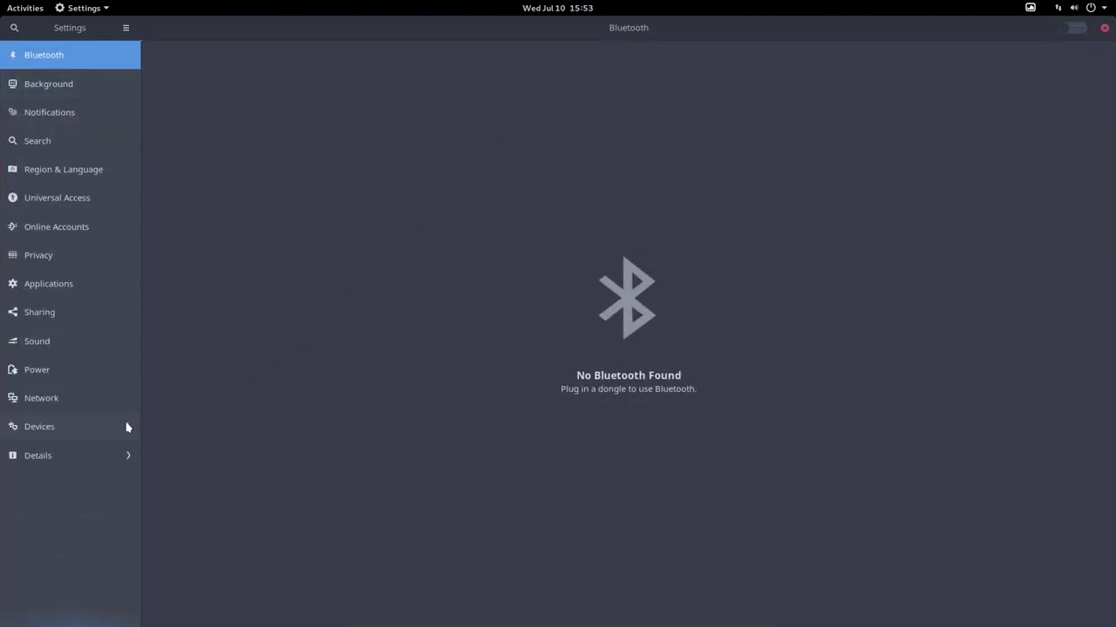
left_click(126, 427)
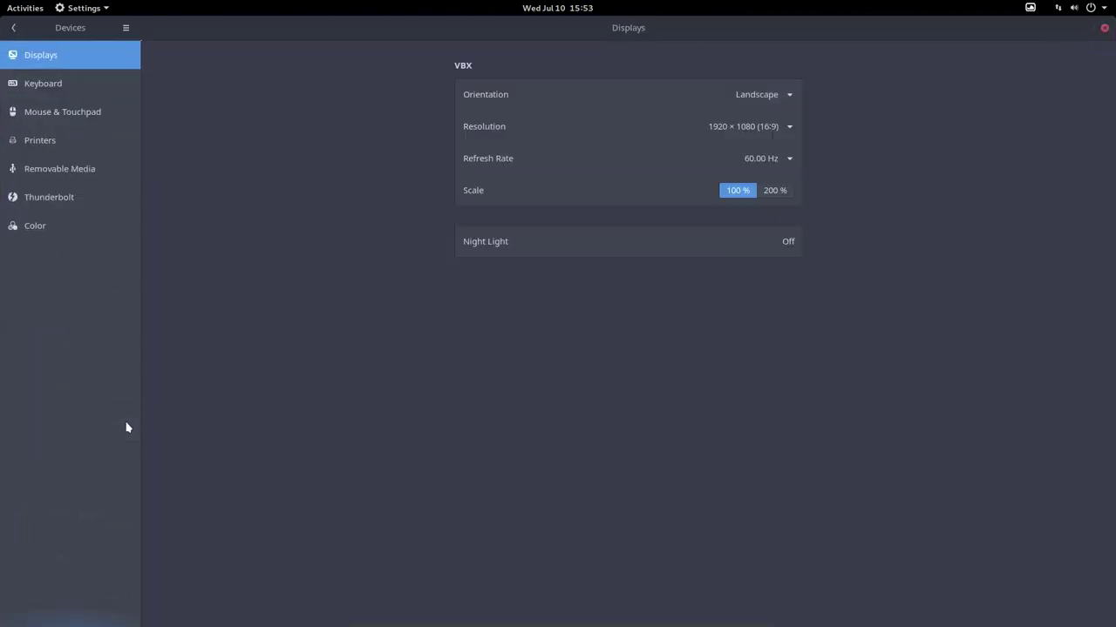
left_click(14, 27)
left_click(71, 448)
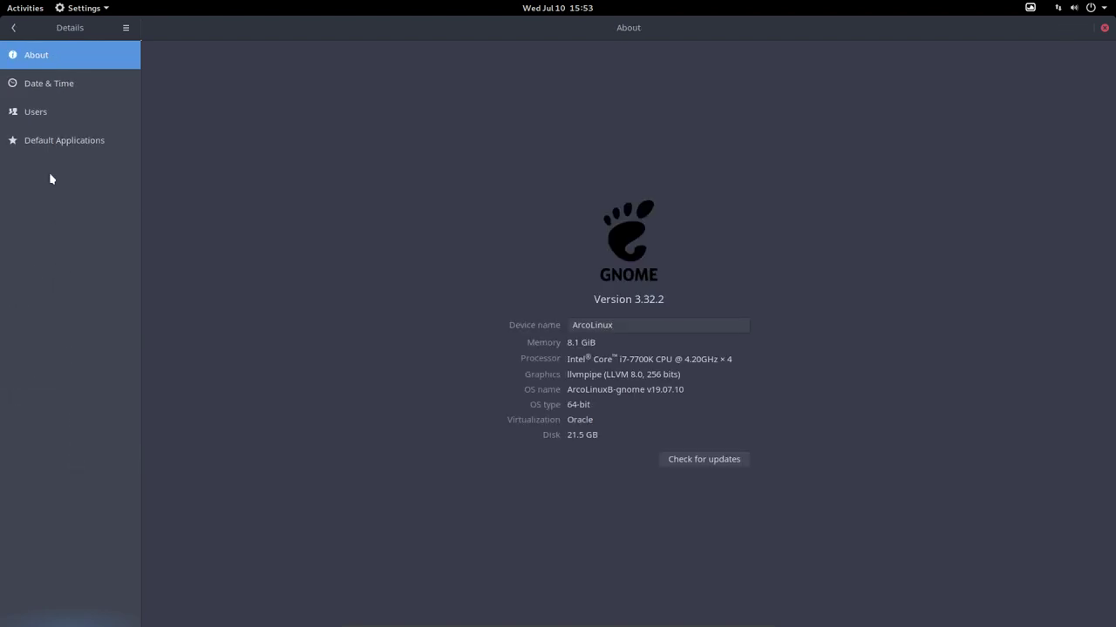
left_click(14, 27)
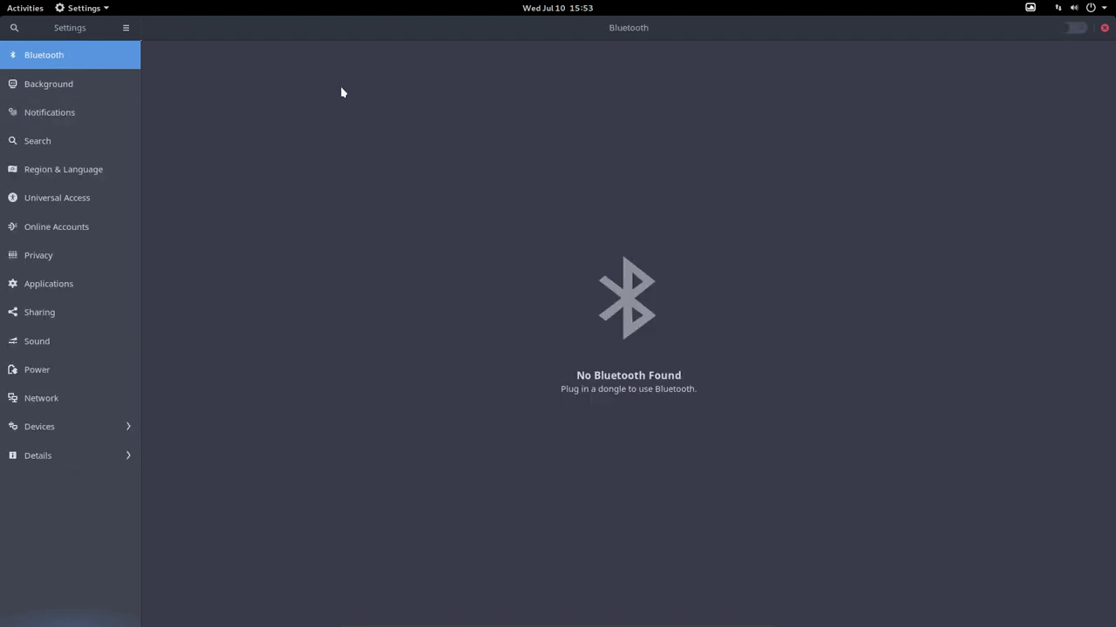
left_click(1103, 28)
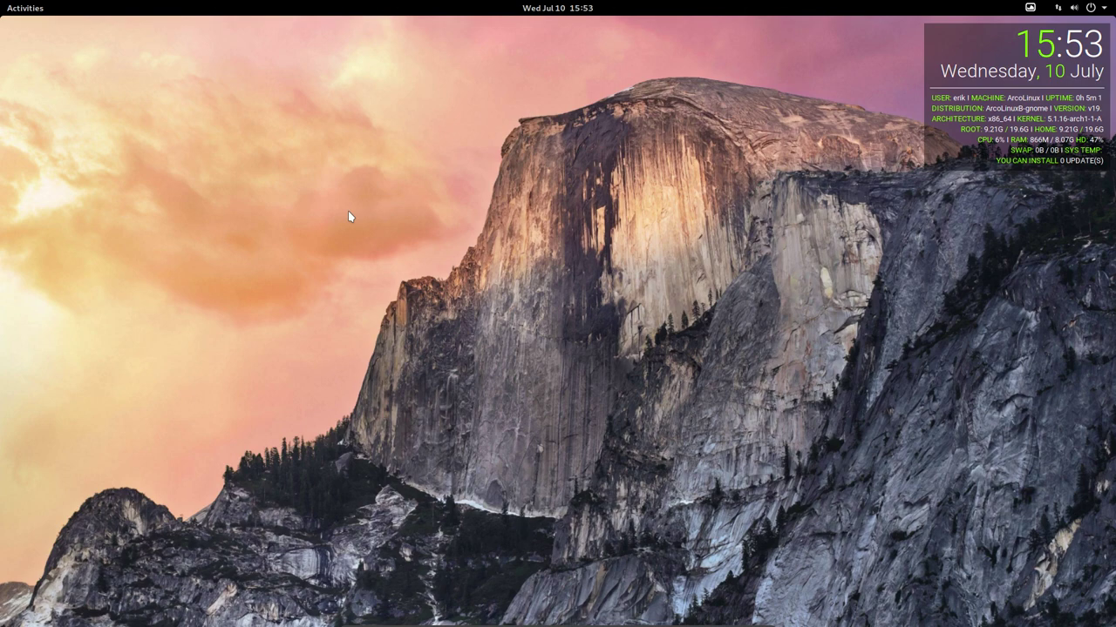
- Launch System Monitor to view the running processes and close it again
key("ctrl+shift+Escape")
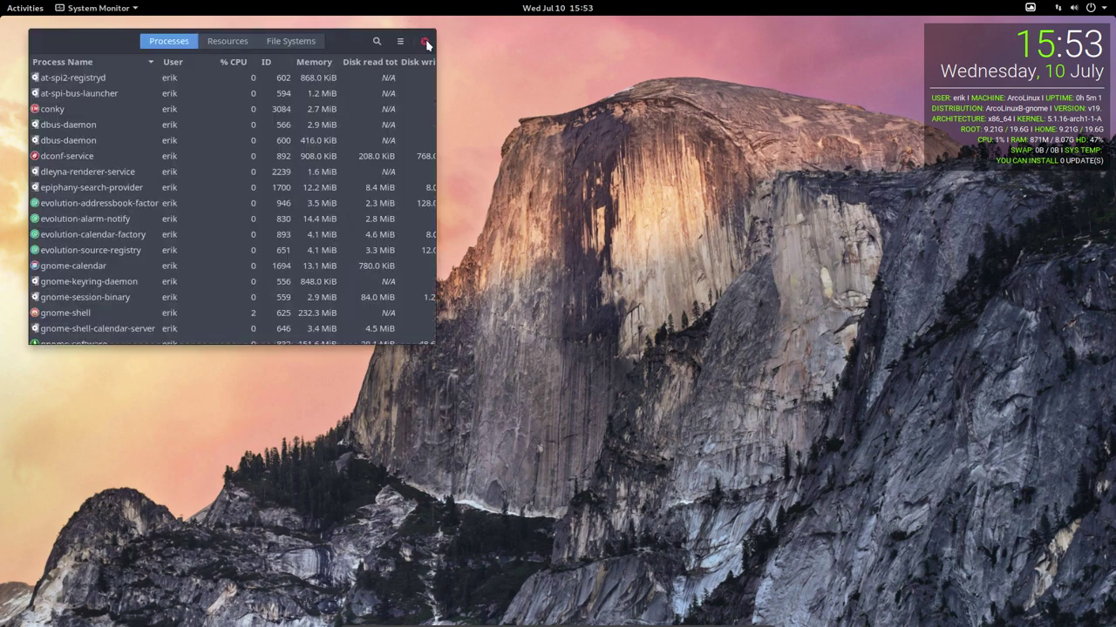
left_click(424, 41)
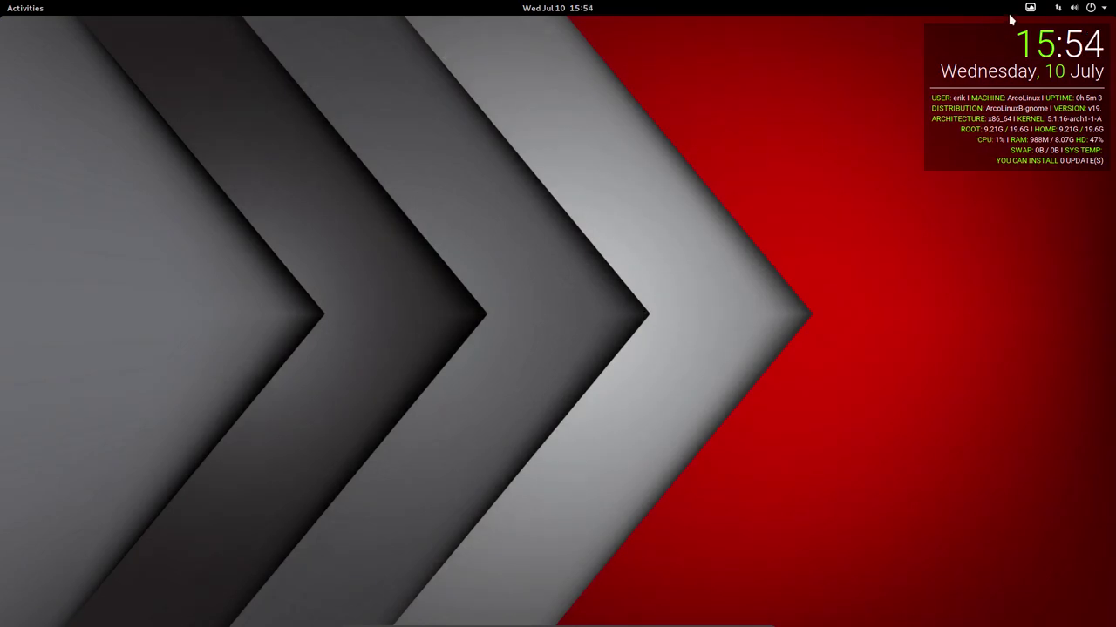
- View the wallpaper indicator's menu and the grid of all installed applications, then return to the desktop
left_click(1030, 8)
left_click(802, 122)
left_click(21, 14)
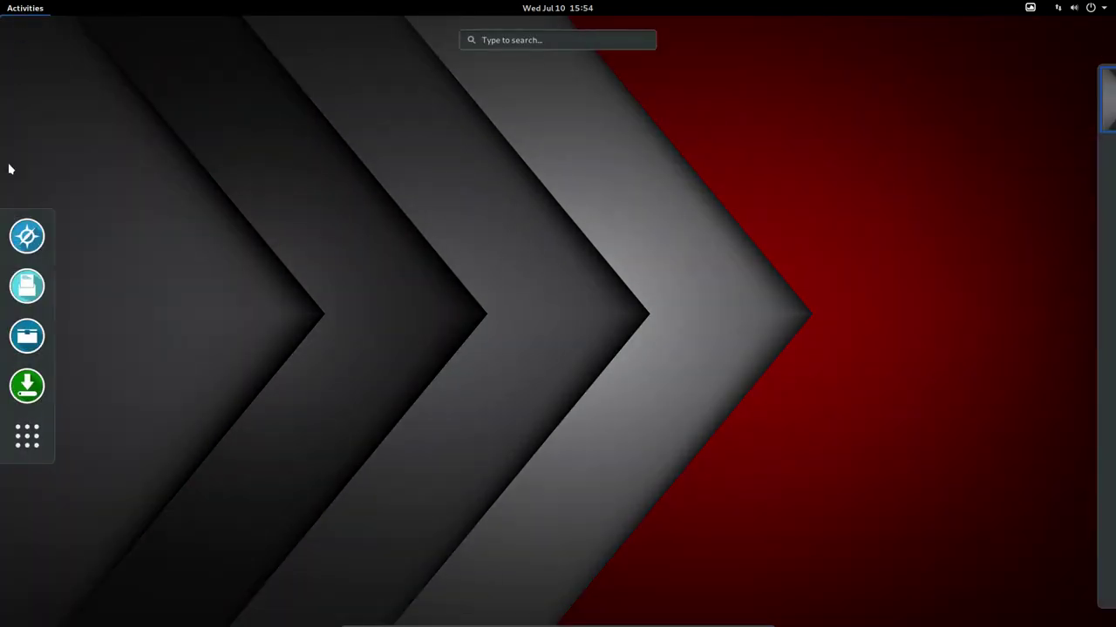
key("super+a")
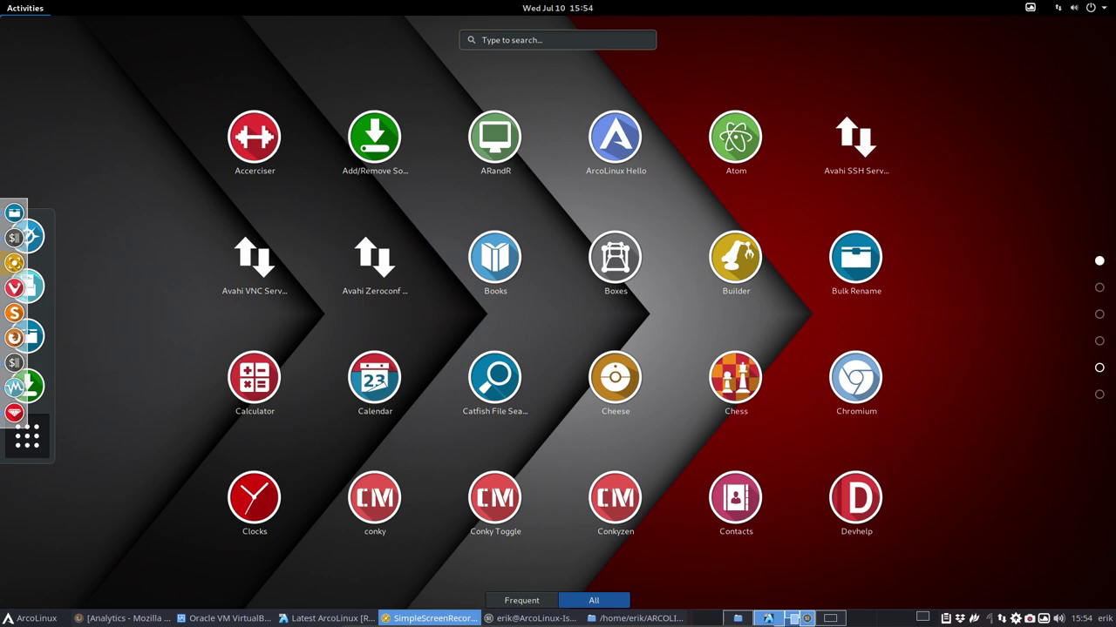
left_click(1024, 236)
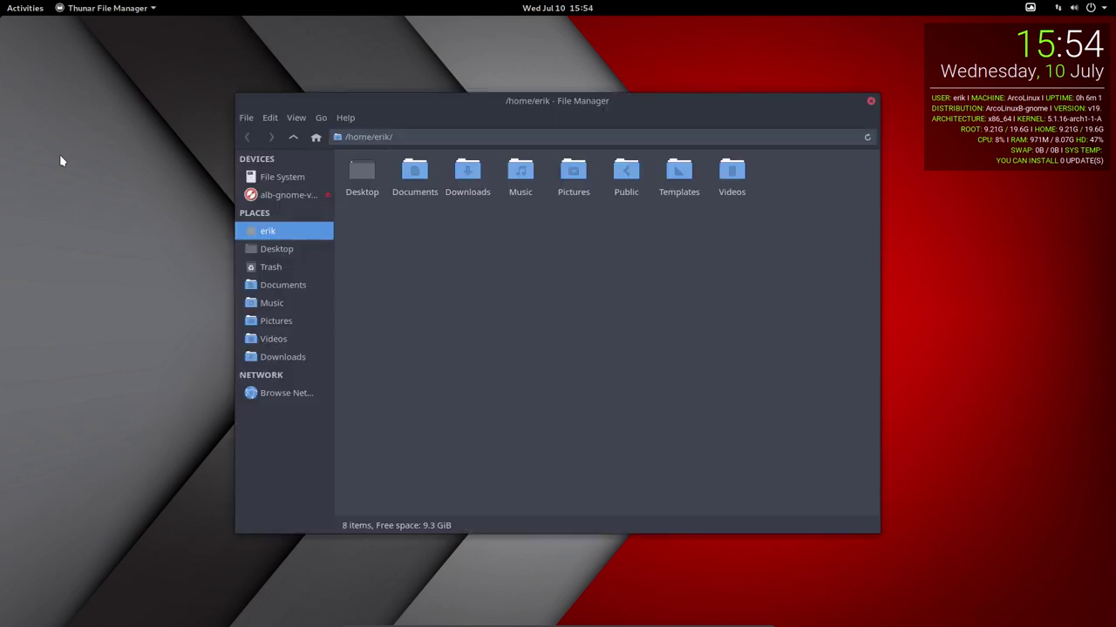
- Show the hidden files in the home folder and duplicate the .config folder there
key("ctrl+h")
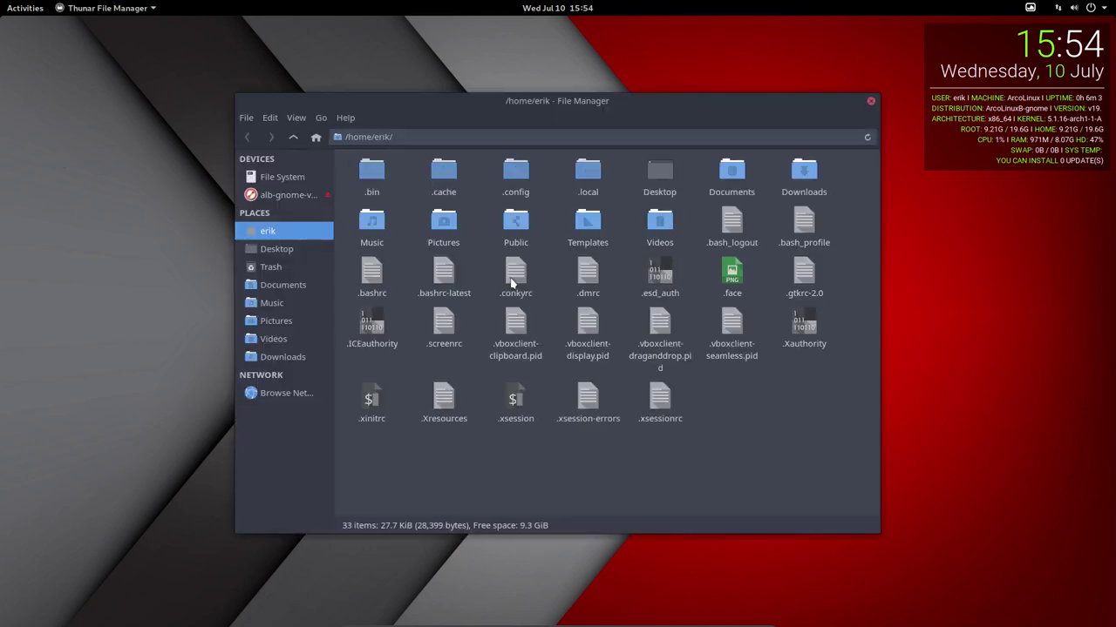
left_click(513, 178)
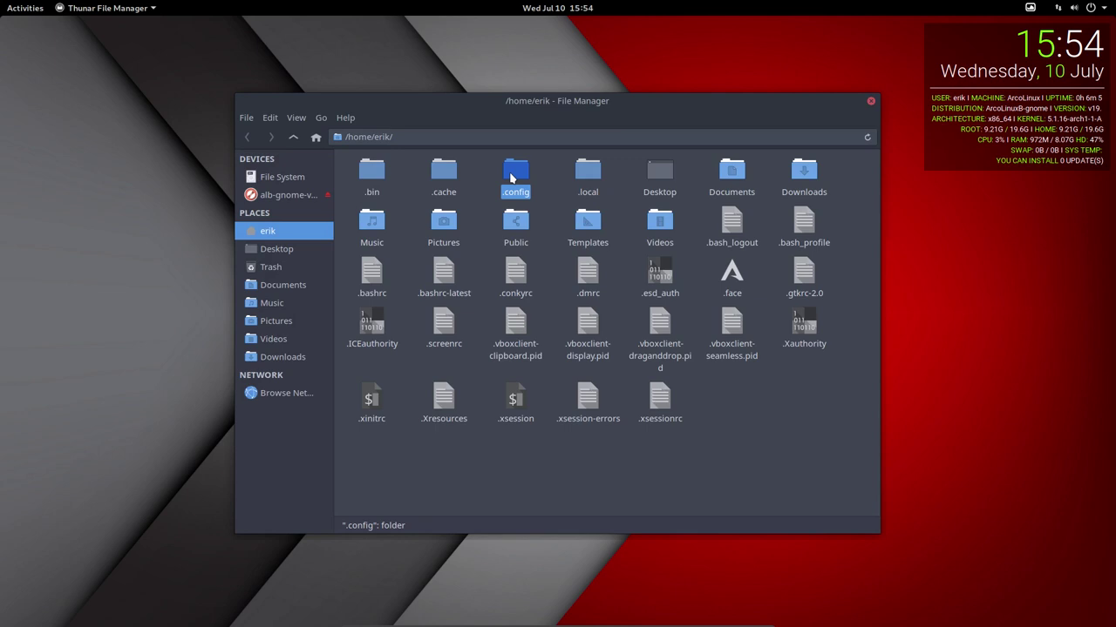
key("ctrl+c")
key("ctrl+v")
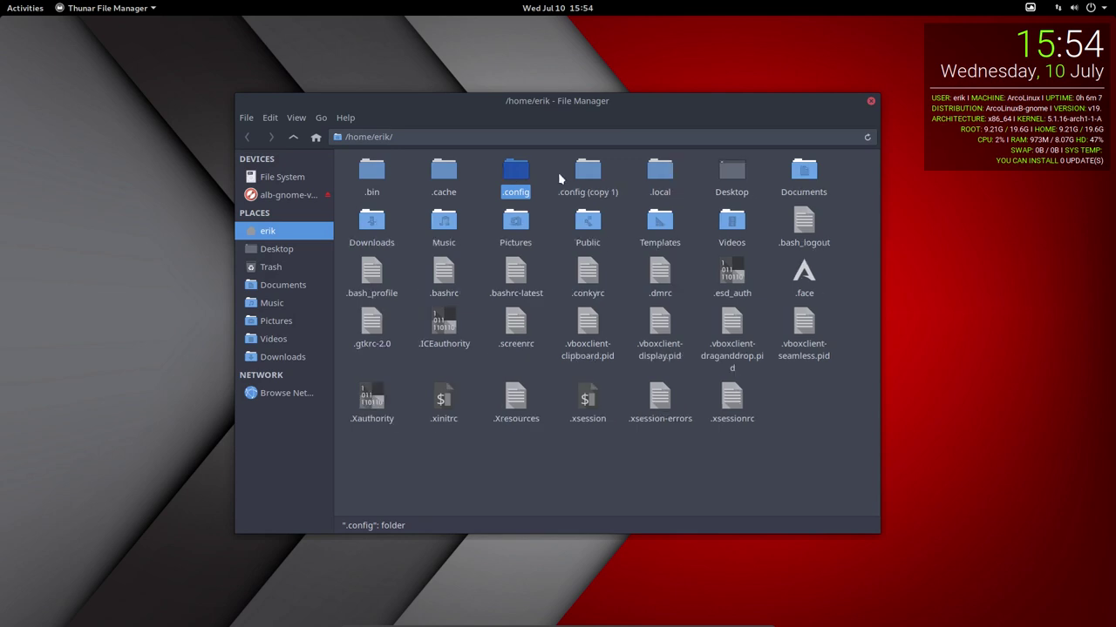
- Rename the duplicated .config folder as .config-awesome
left_click(585, 174)
key("F2")
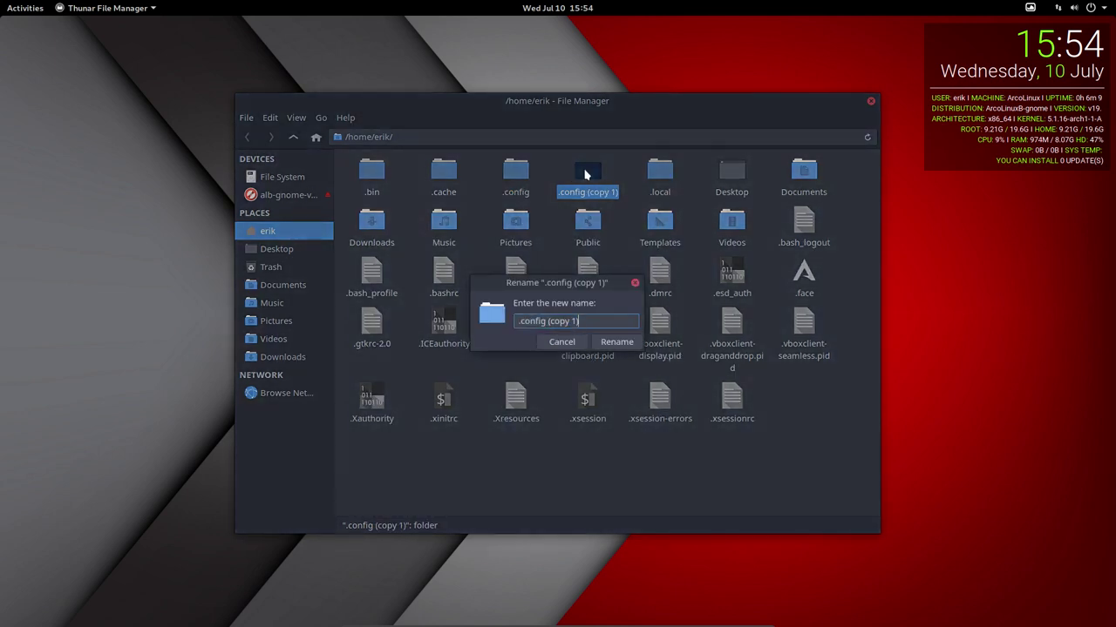
key("BackSpace")
key("BackSpace")
key("BackSpace")
key("BackSpace")
key("BackSpace")
key("BackSpace")
key("BackSpace")
key("BackSpace")
key("BackSpace")
type("-we")
key("BackSpace")
key("BackSpace")
type("awesome")
key("Return")
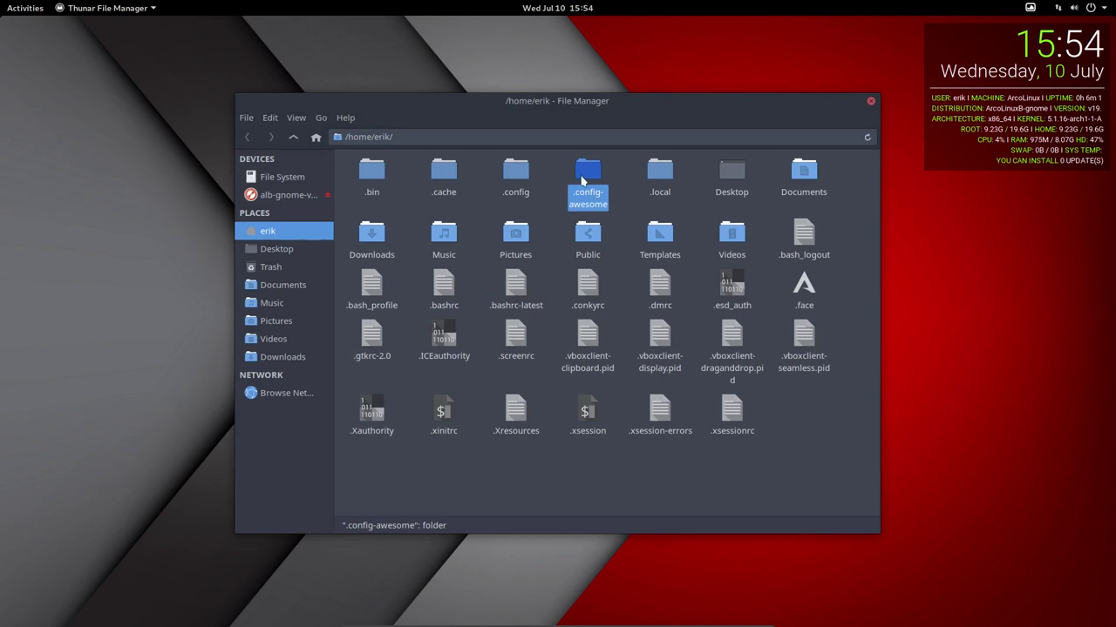
- Select the .config and .config-awesome folders together and review the actions available for them
left_click(514, 172, "ctrl")
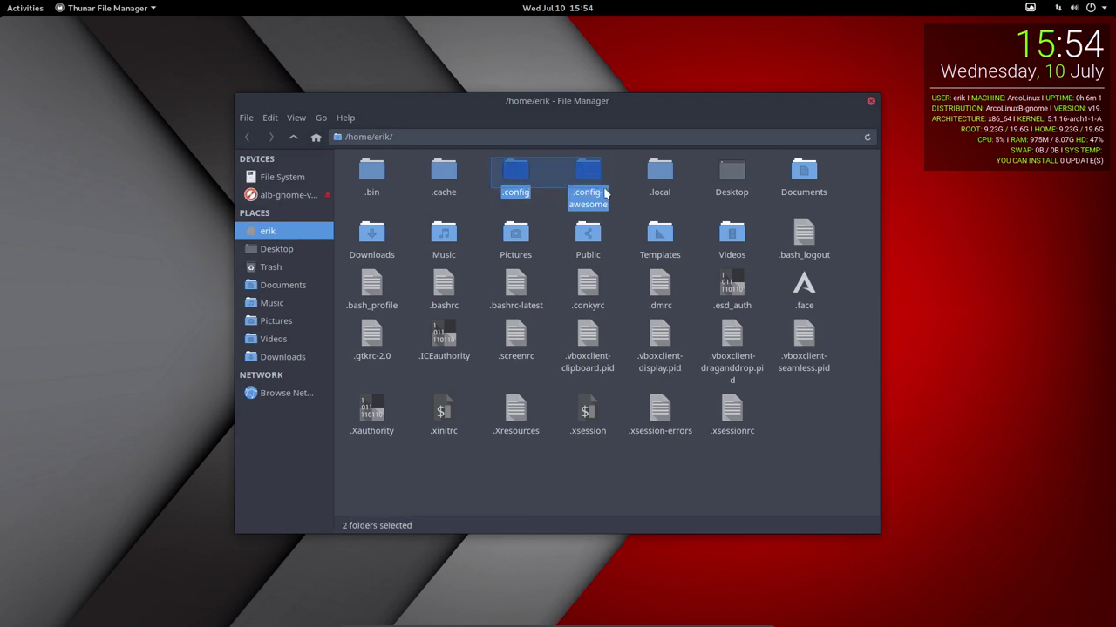
right_click(587, 177)
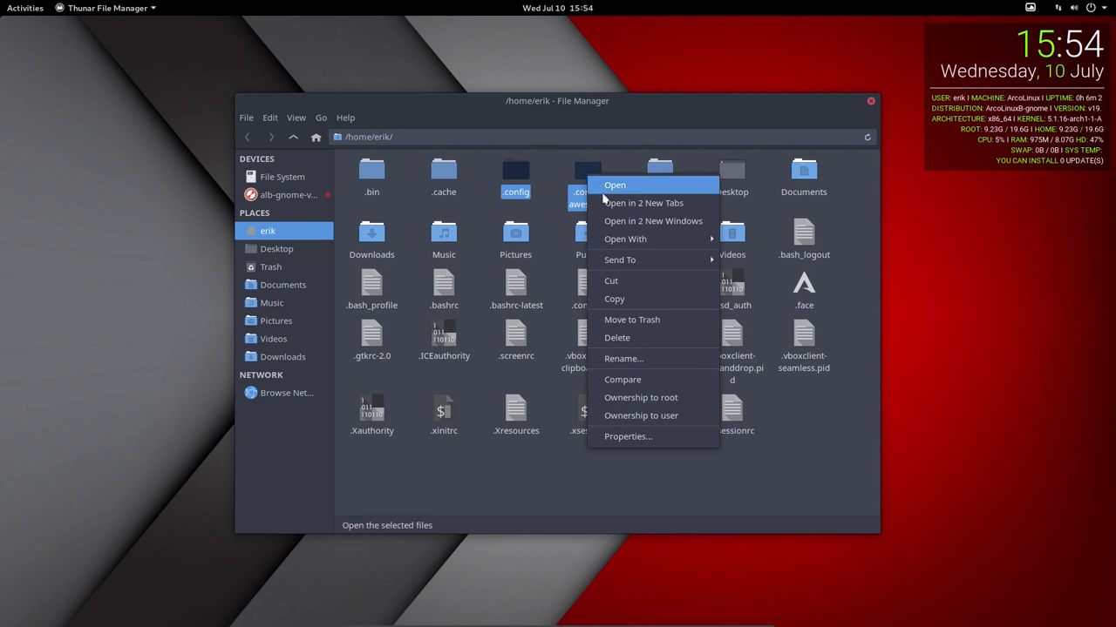
left_click(637, 484)
- View the file manager's About information, close it and clear the folder selection
left_click(345, 117)
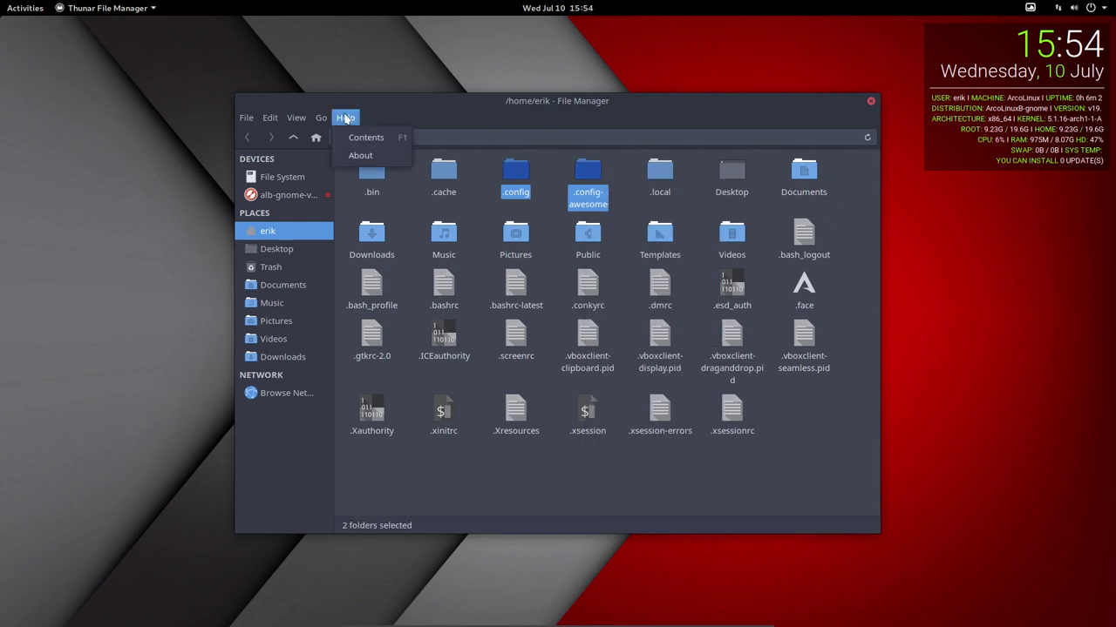
left_click(361, 156)
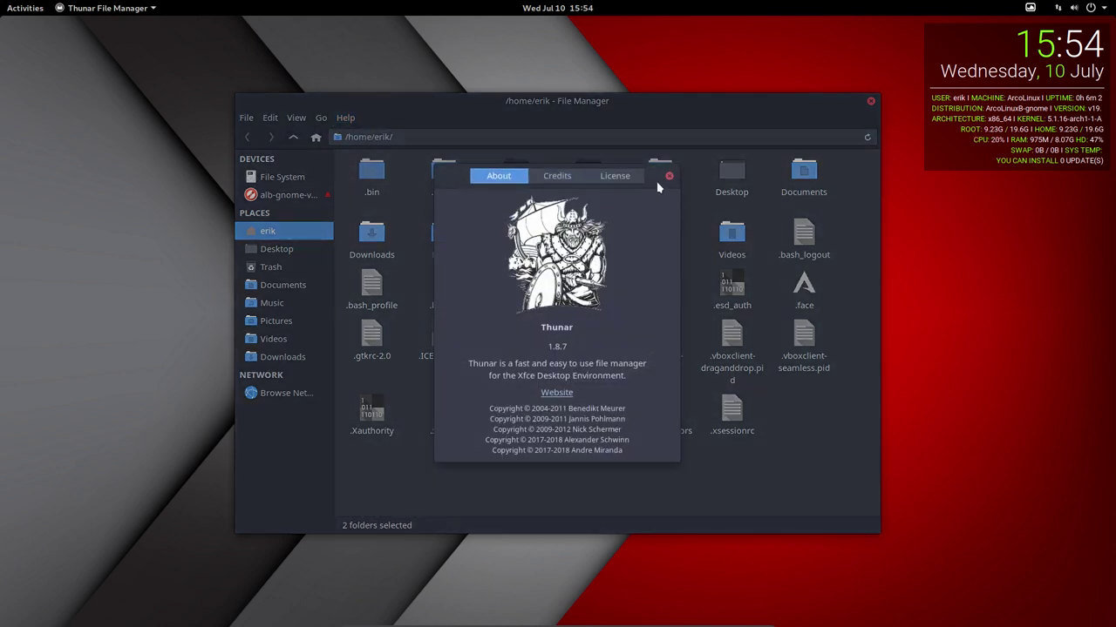
left_click(669, 228)
left_click(579, 455)
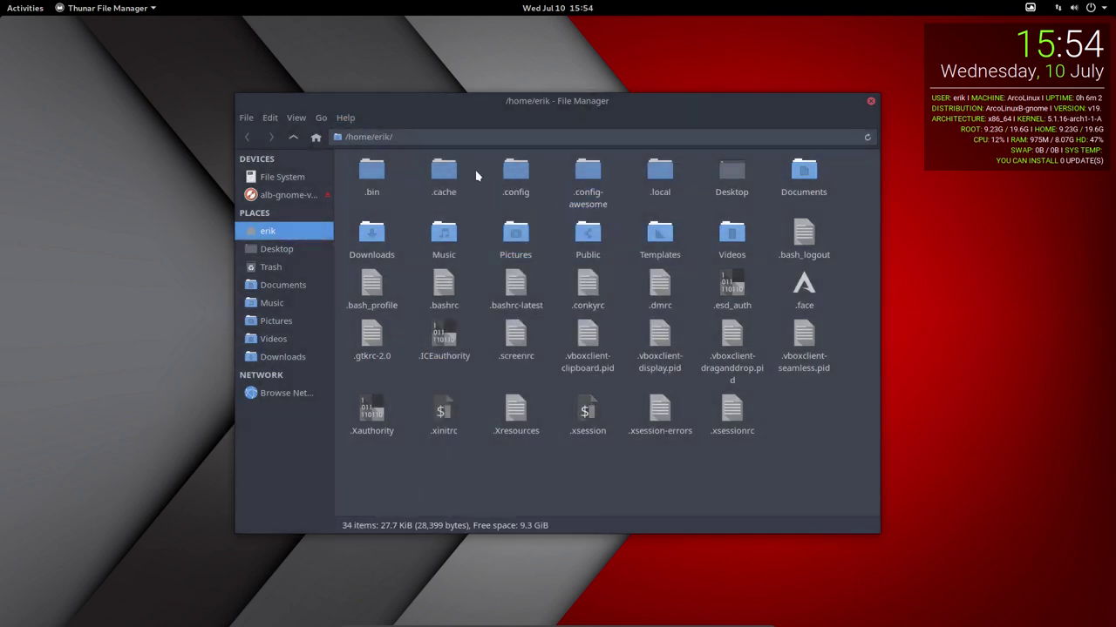
- Compare the .config folder with .config-awesome in Meld
left_click_drag(479, 167, 591, 178)
right_click(592, 178)
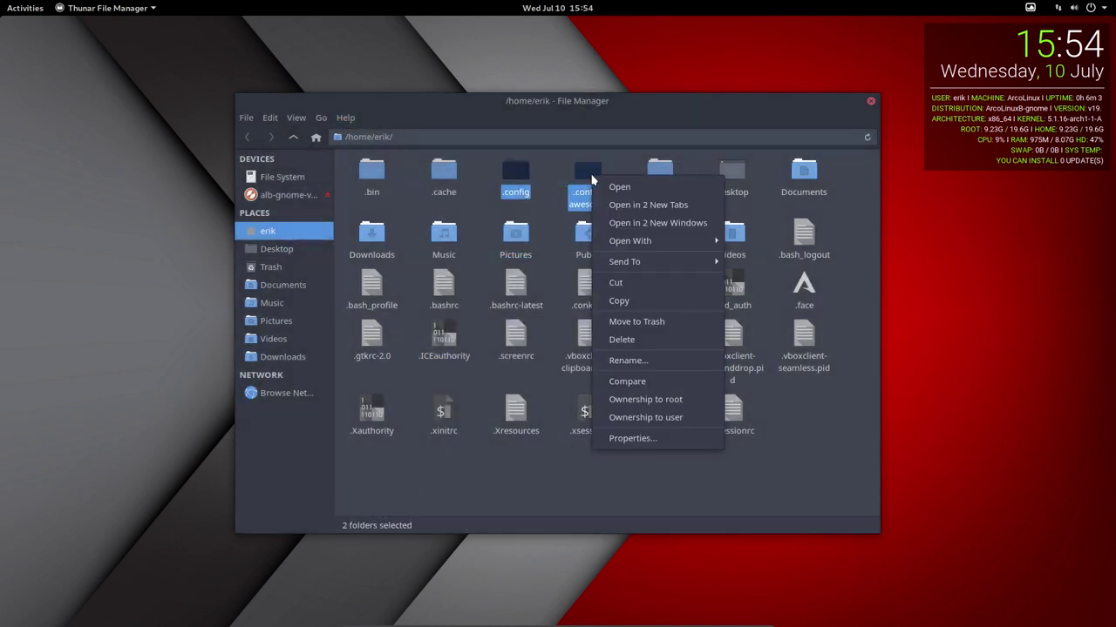
left_click(646, 383)
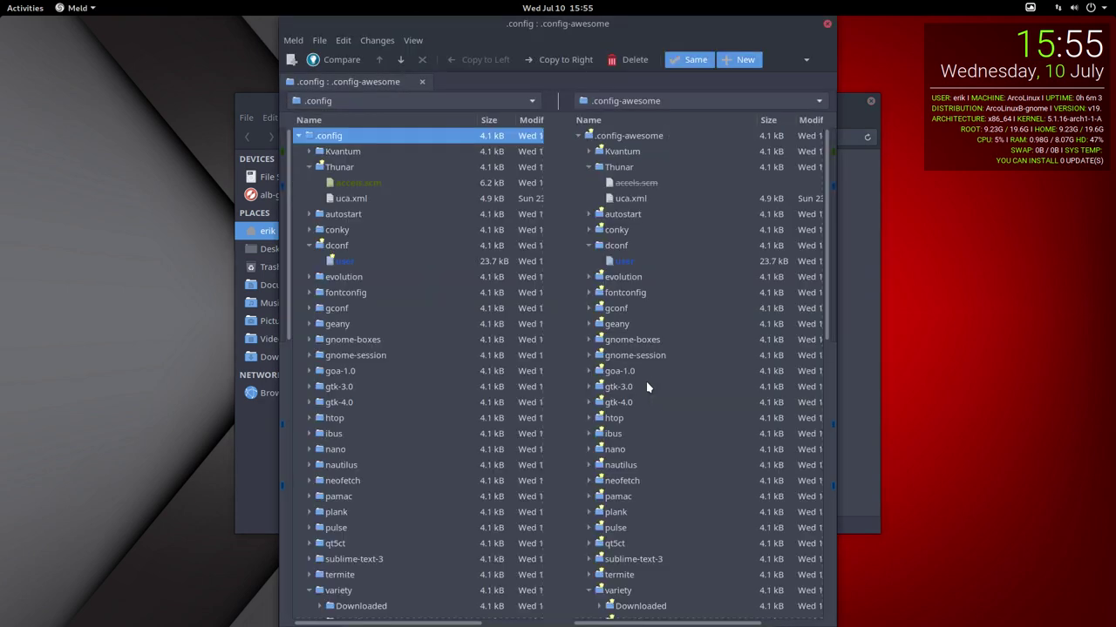
- Examine the folder comparison with identical items hidden, check the dconf user file entry, and close Meld
left_click(370, 264)
scroll(556, 341, "down", 5)
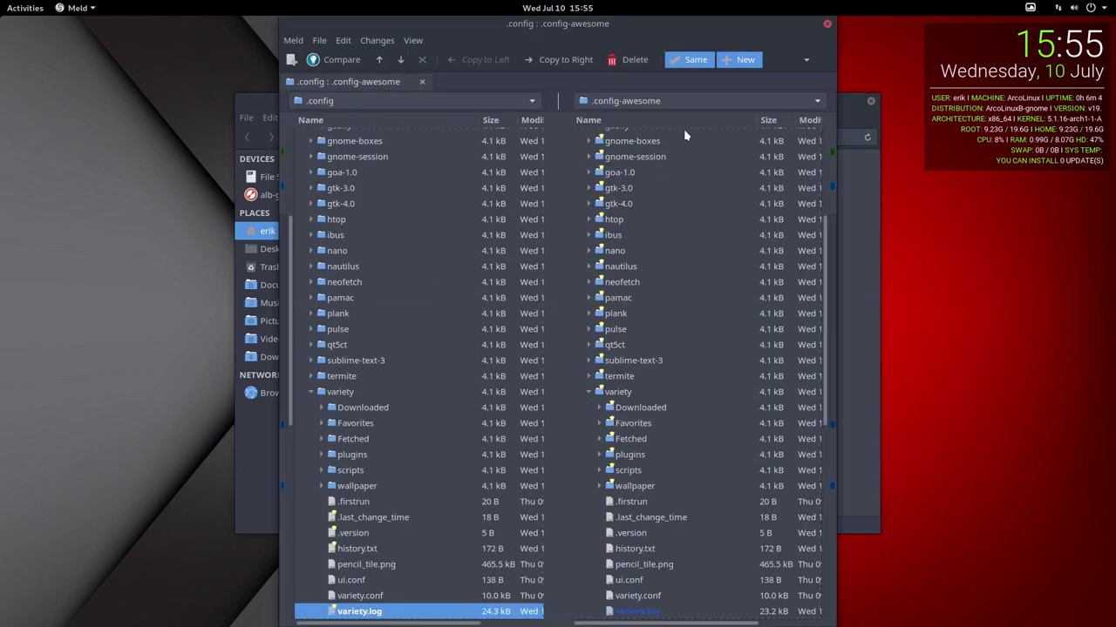
left_click(695, 59)
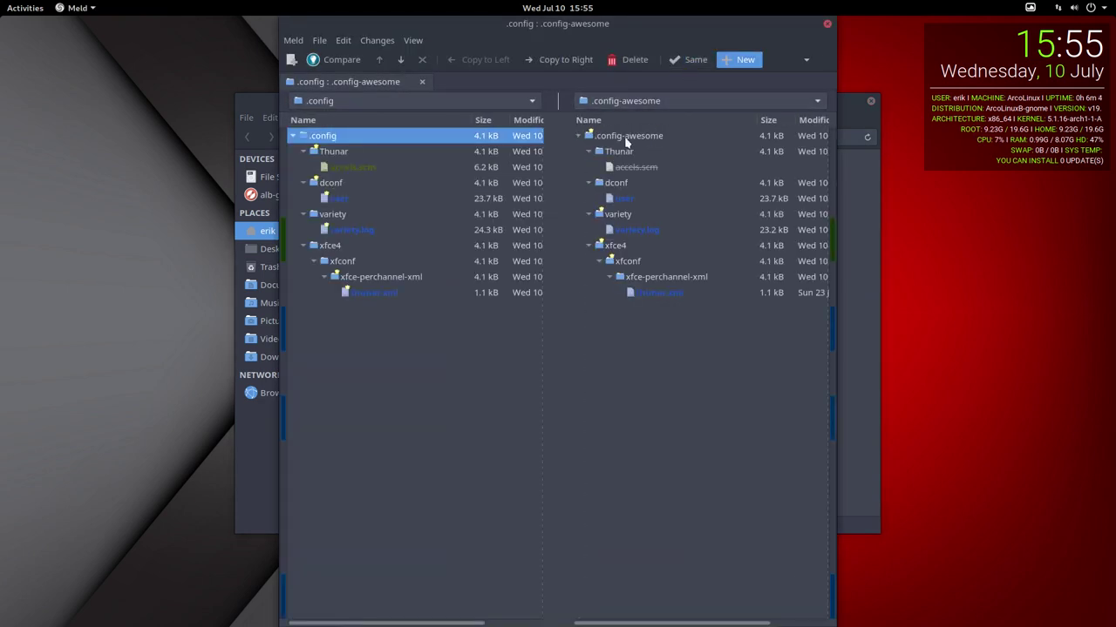
left_click(440, 199)
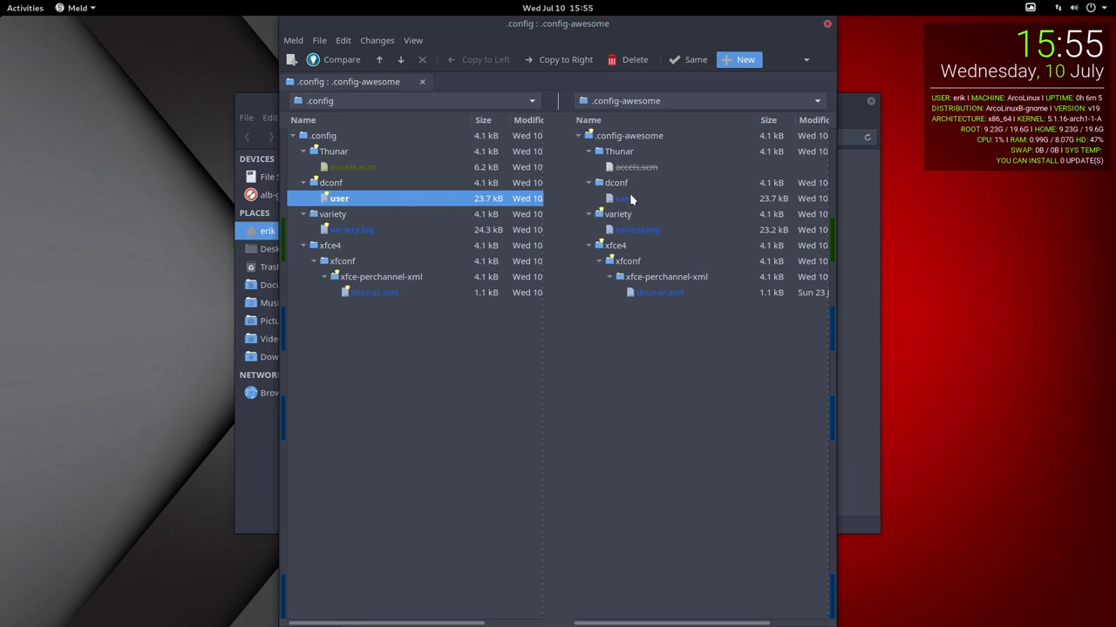
left_click(827, 25)
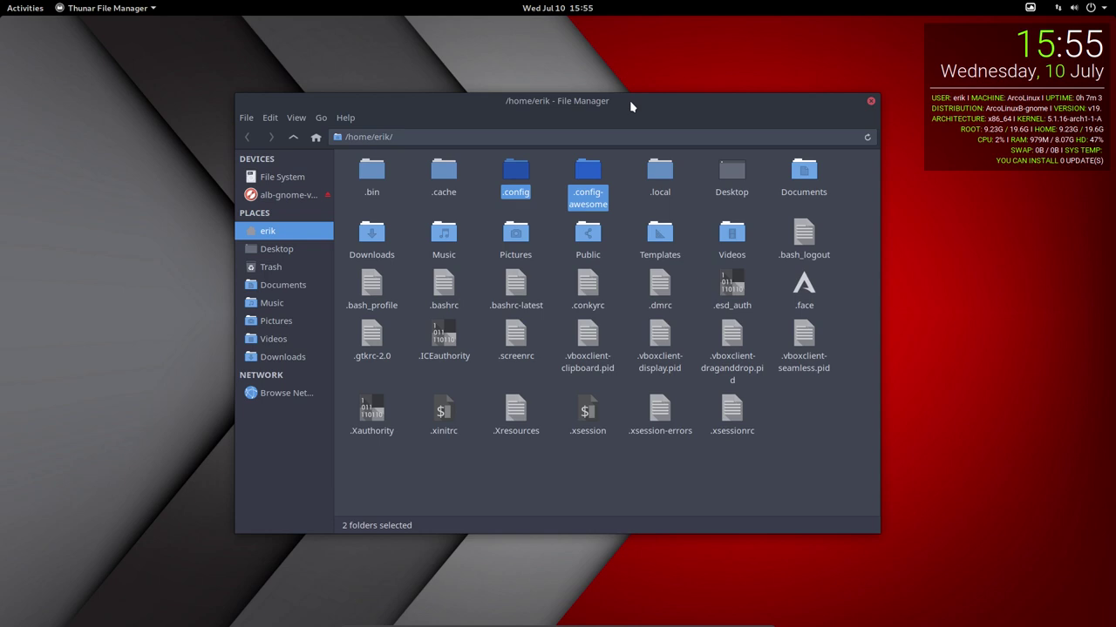
- Move the home folder window aside to uncover the desktop, view the desktop's context options and dismiss them
left_click_drag(632, 106, 851, 50)
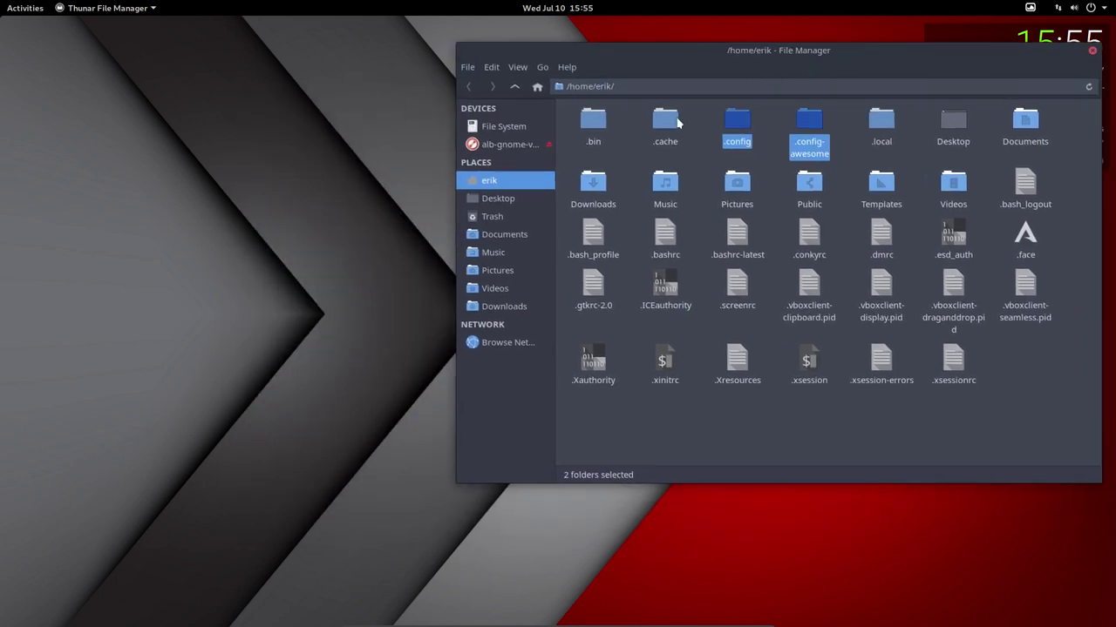
right_click(201, 190)
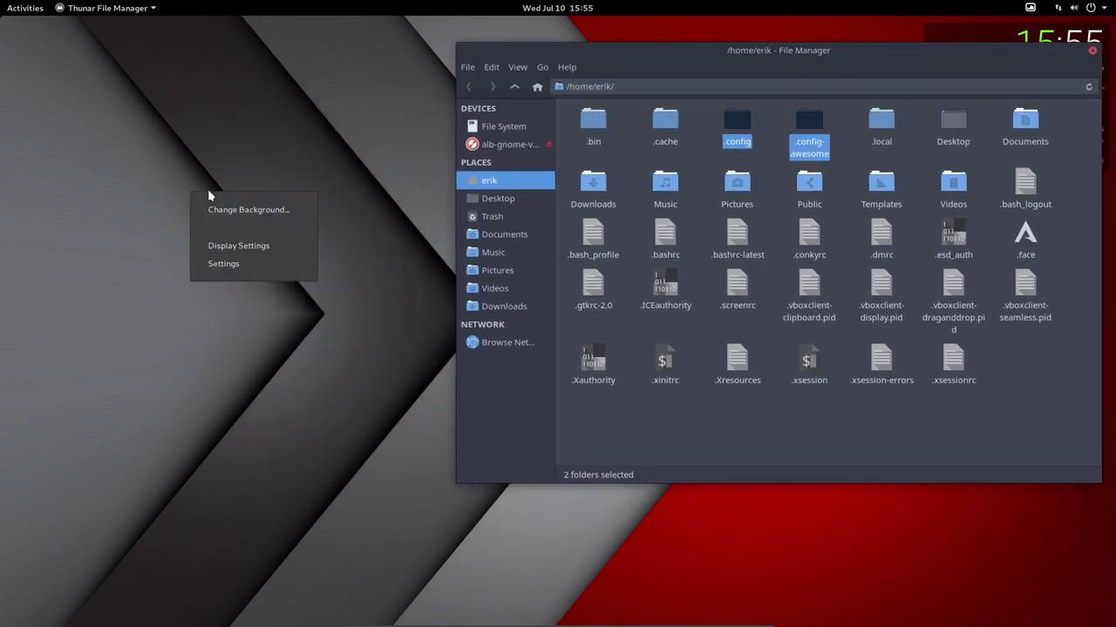
left_click(177, 329)
- Open a second file manager window, browse to /etc/skel/.config/dconf and select the user file
key("ctrl+n")
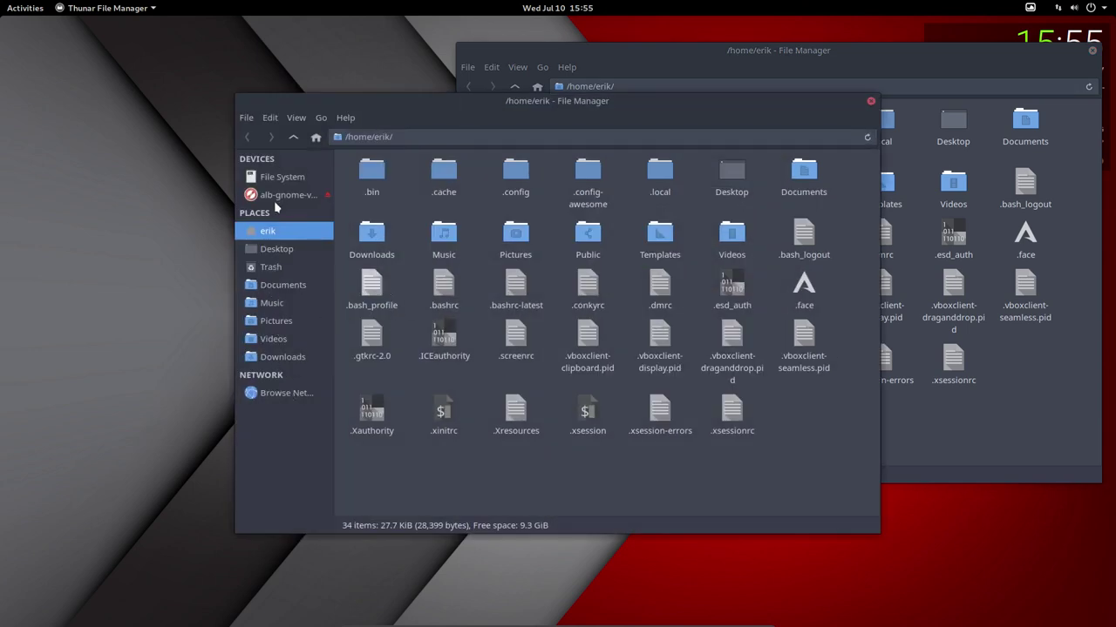
left_click(275, 178)
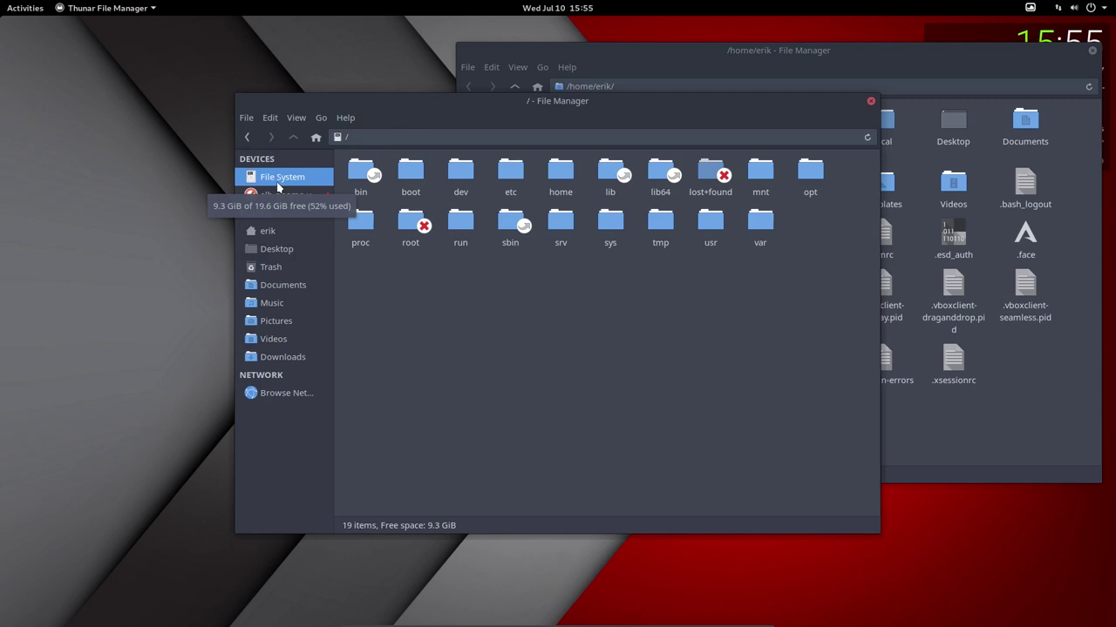
double_click(511, 172)
type("skel")
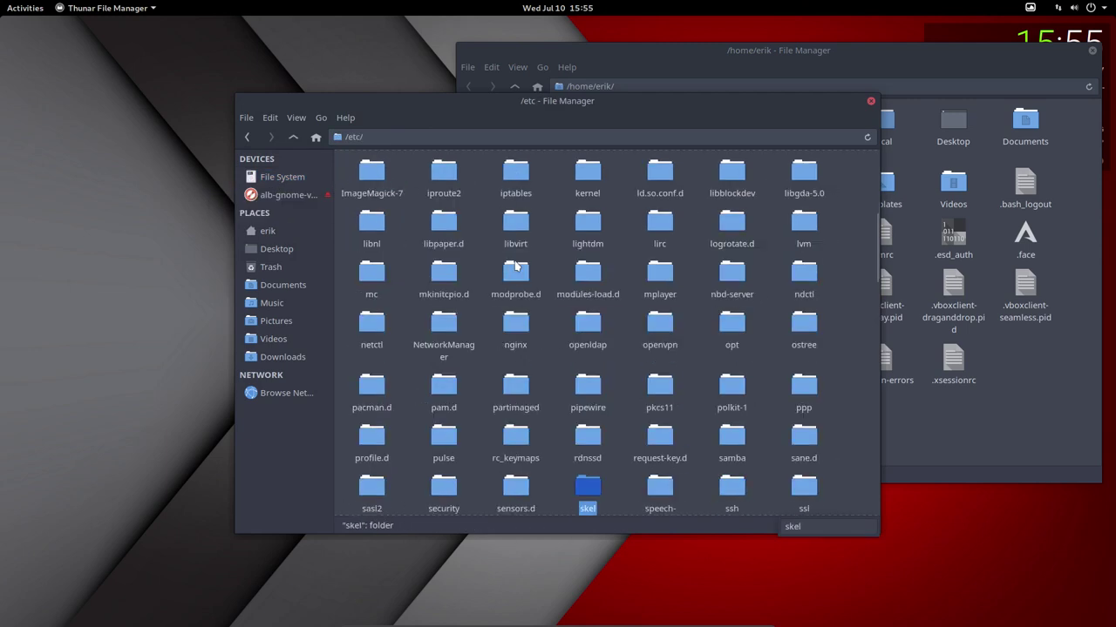
key("Return")
double_click(426, 174)
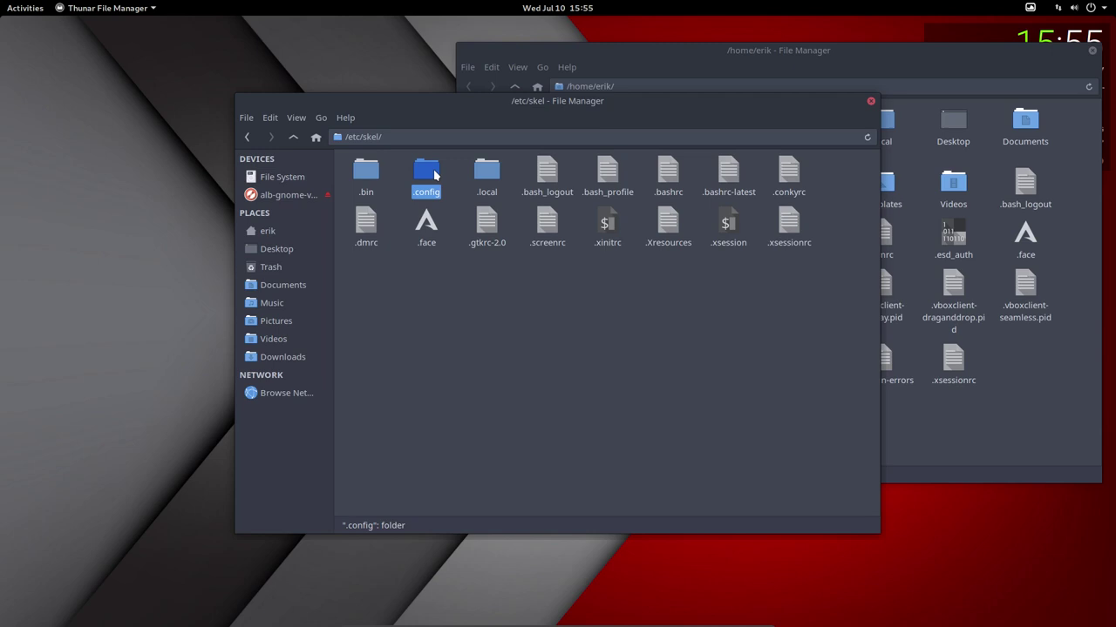
double_click(493, 172)
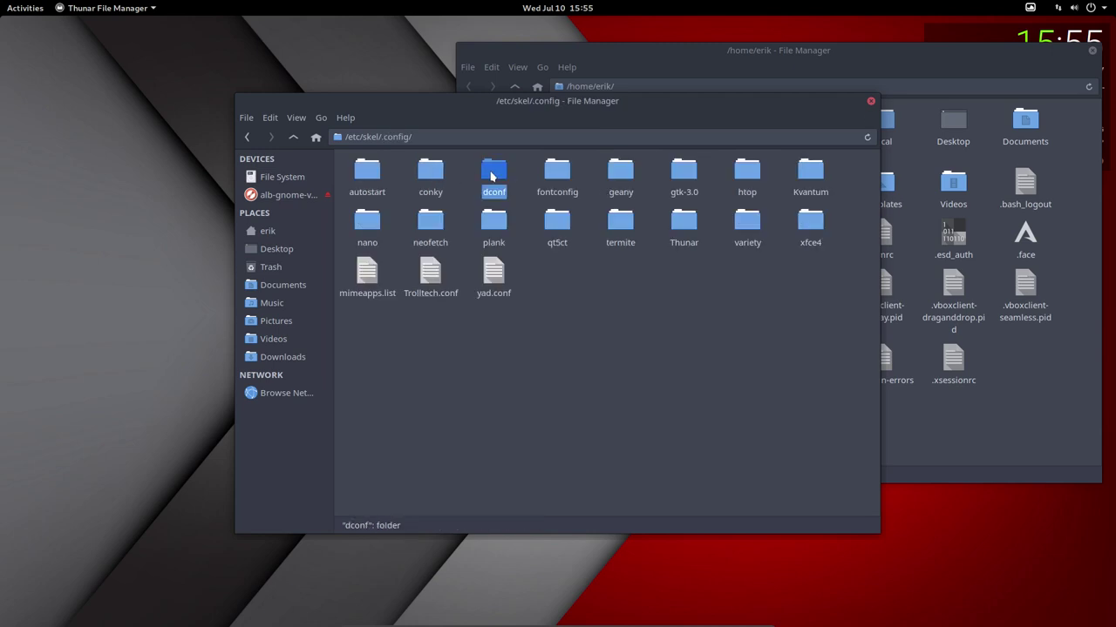
left_click(365, 178)
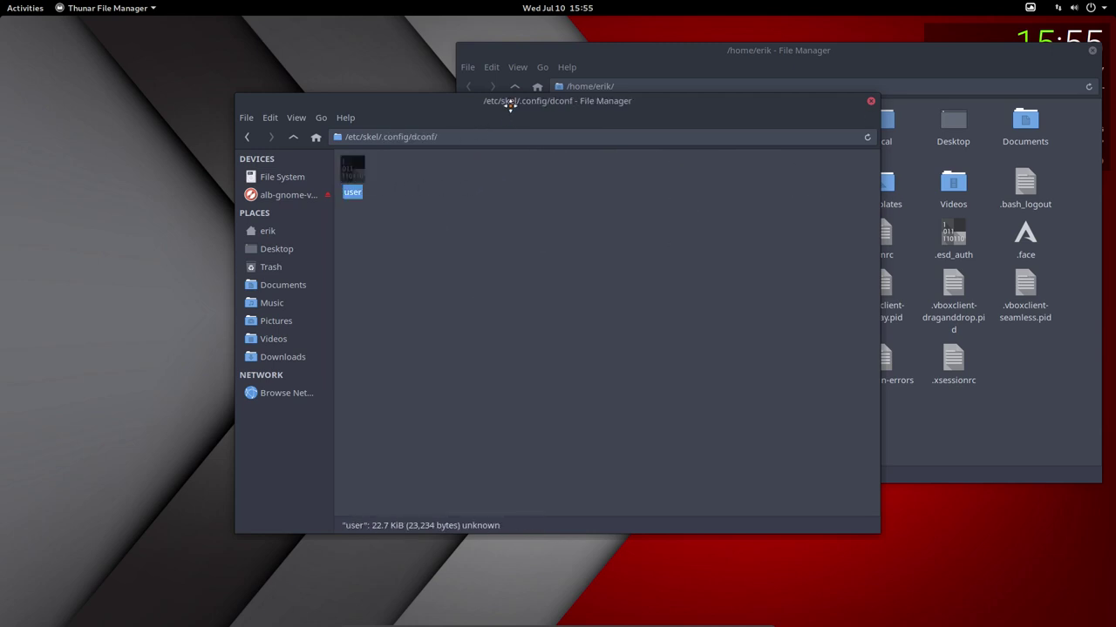
- Tile the /etc/skel/.config/dconf window and the home folder window side by side across the screen
left_click_drag(511, 103, 1, 196)
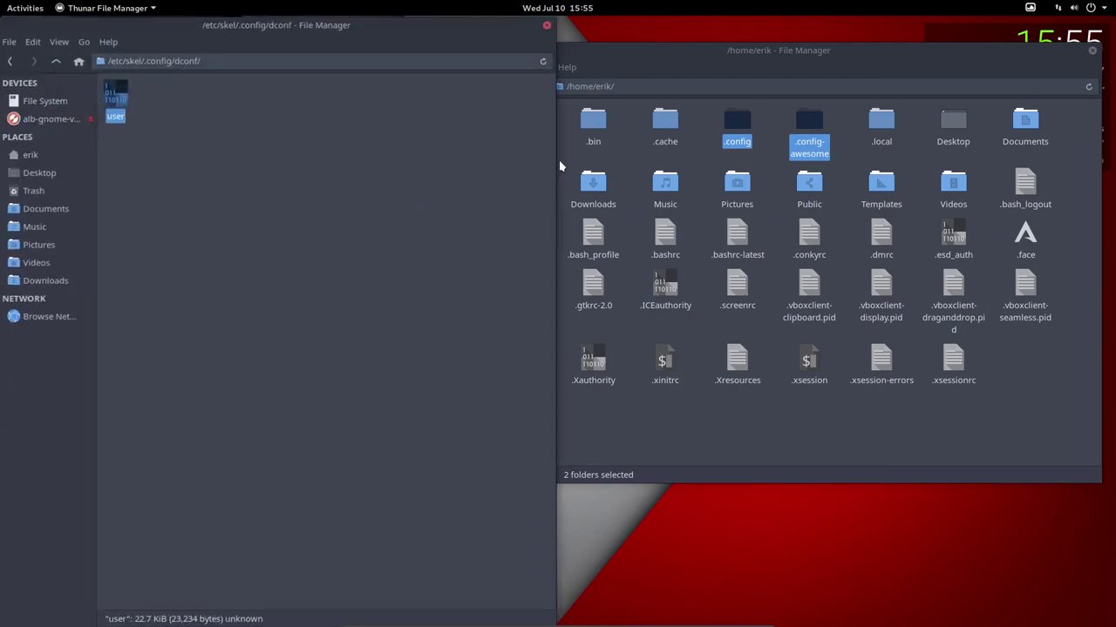
left_click(785, 54)
left_click_drag(785, 54, 1115, 189)
- Browse to .config/dconf in the home folder and delete its user file
double_click(840, 101)
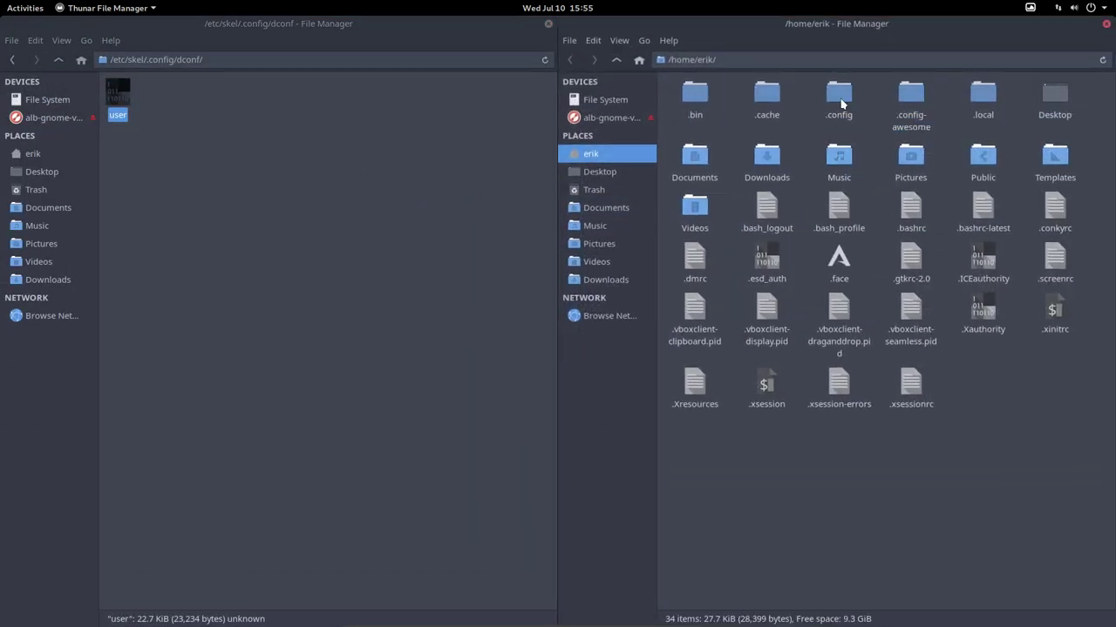
double_click(841, 102)
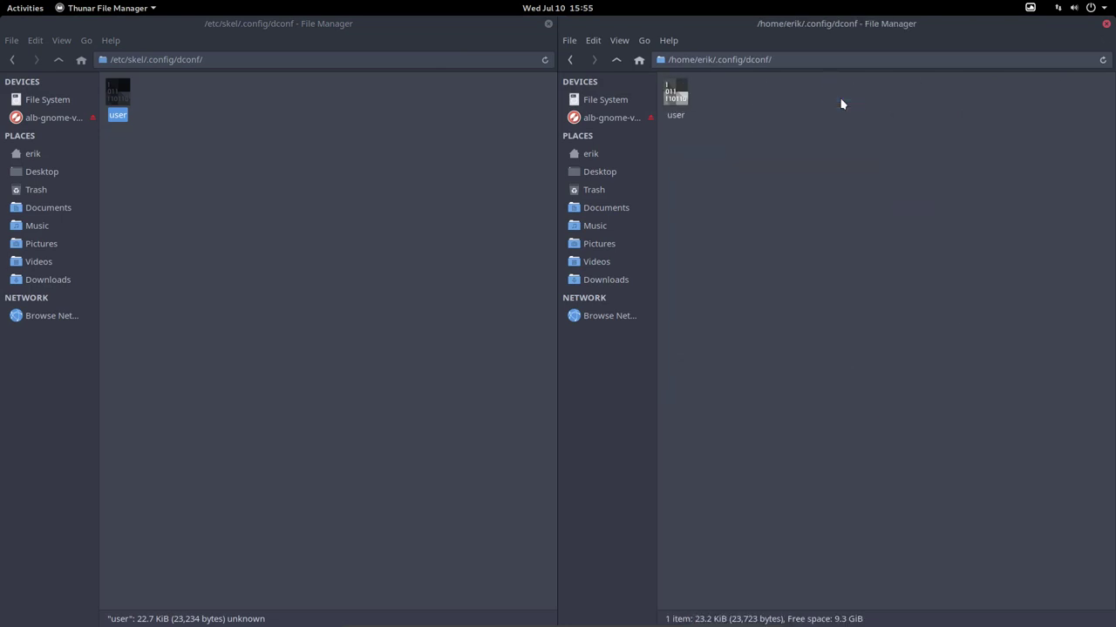
left_click(687, 102)
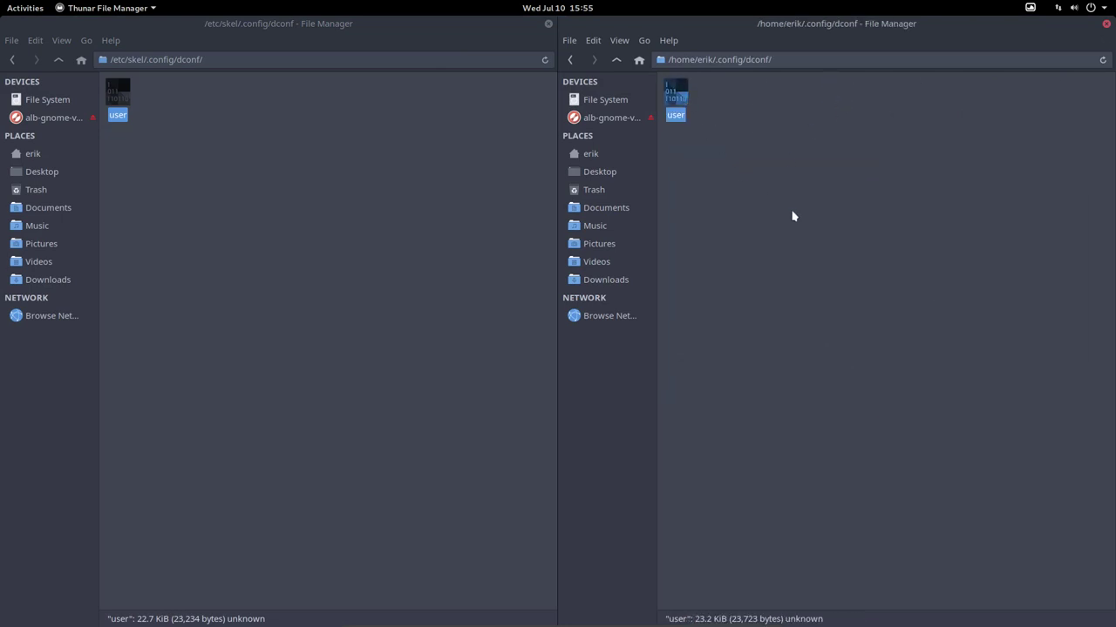
key("Delete")
- Try to copy the user file from /etc/skel/.config/dconf into the home folder's .config/dconf
left_click(422, 324)
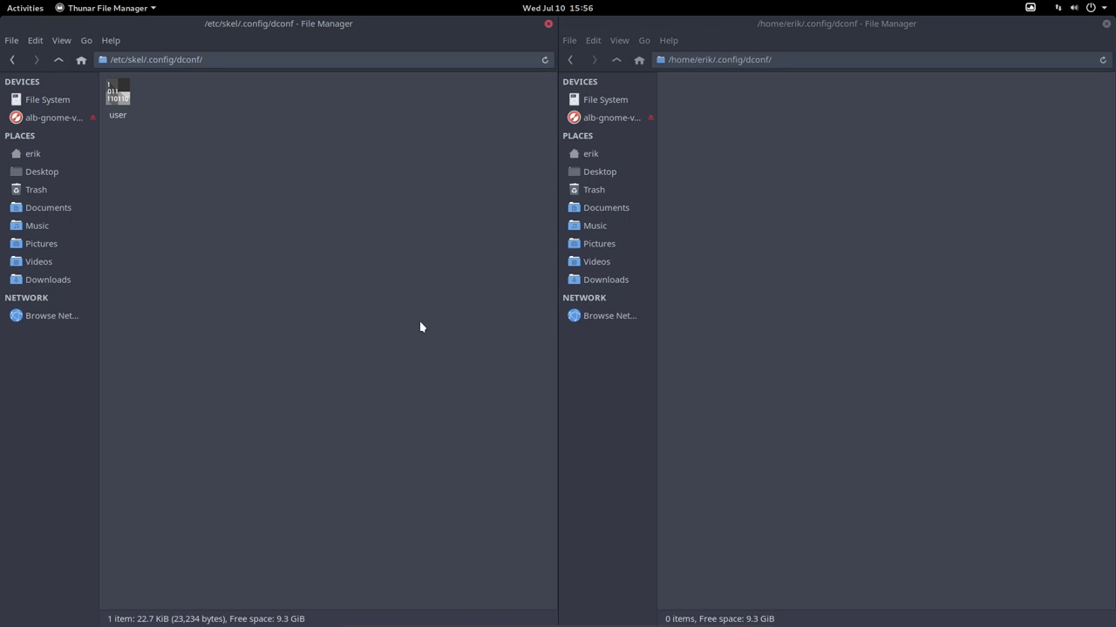
left_click(694, 169)
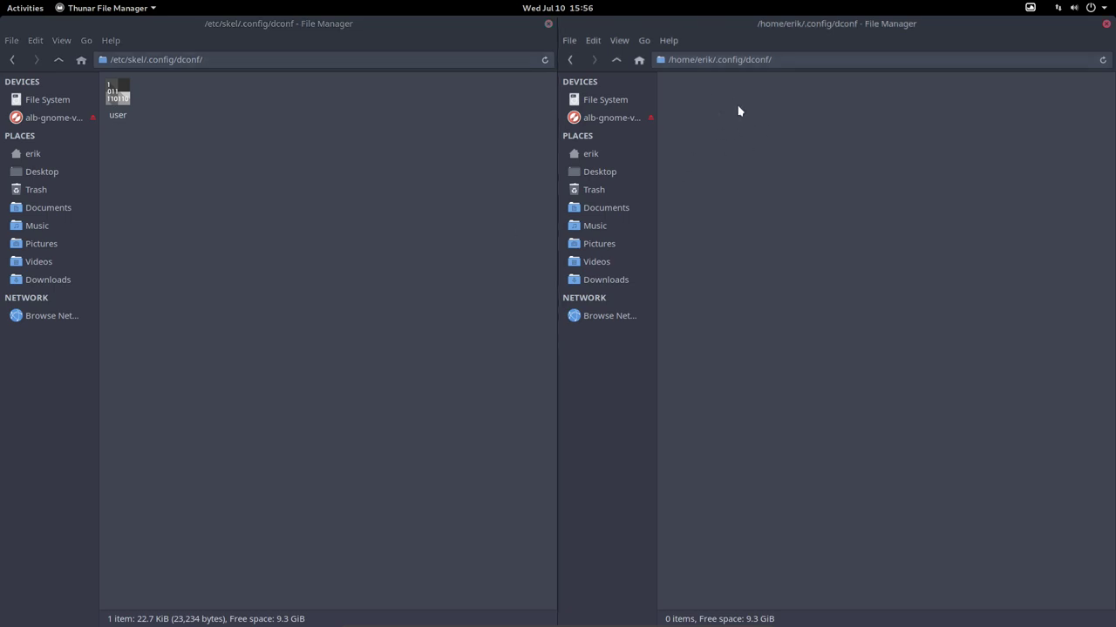
left_click(295, 206)
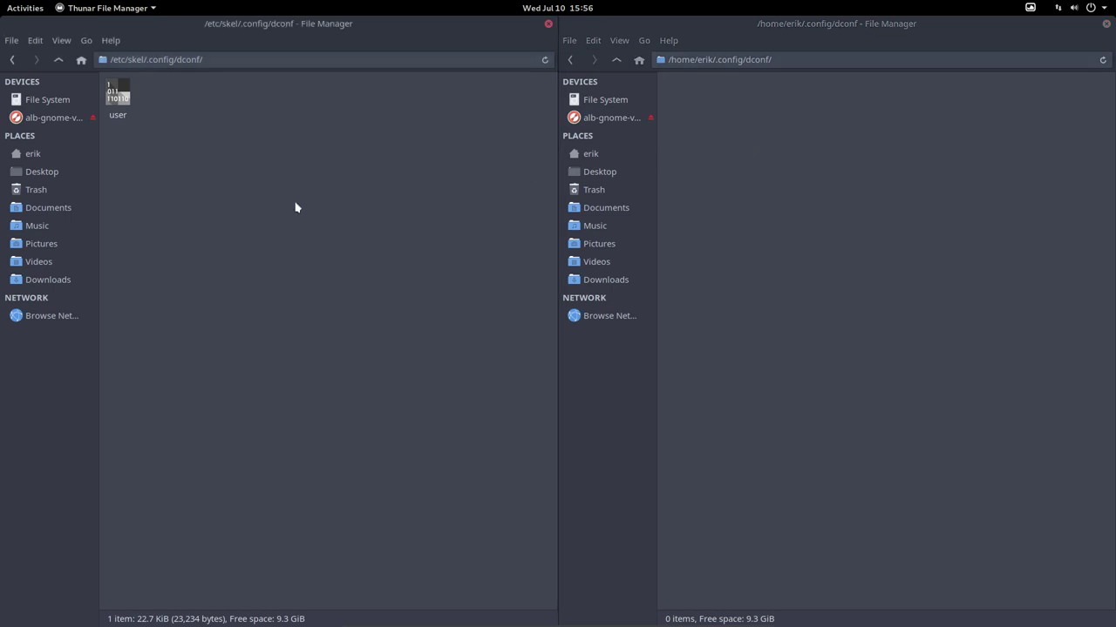
left_click(121, 100)
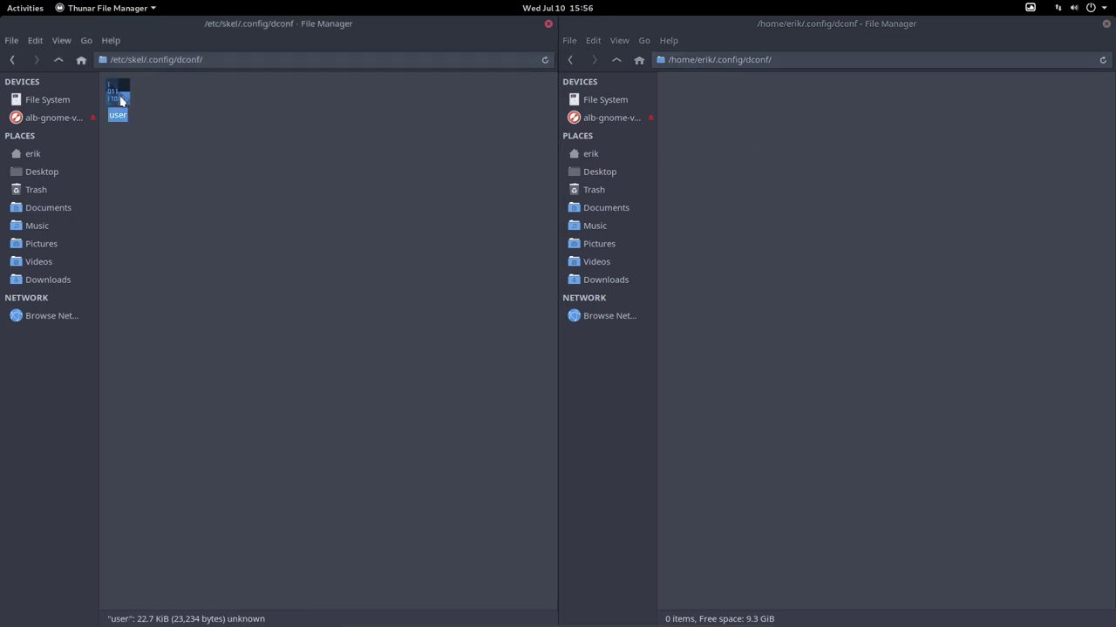
left_click(822, 126)
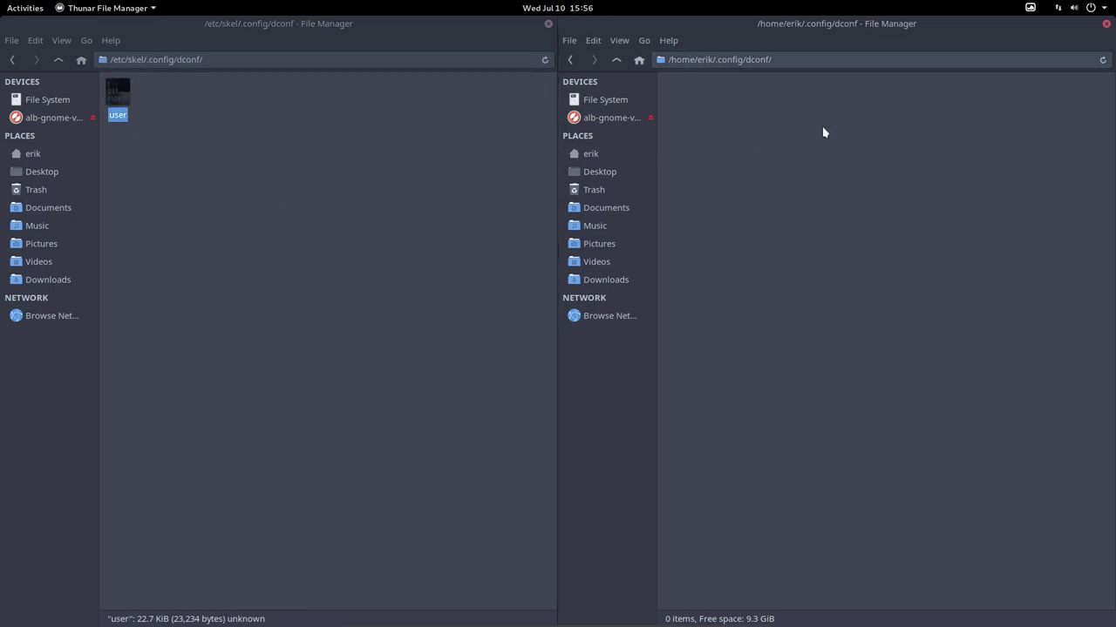
mouse_move(557, 623)
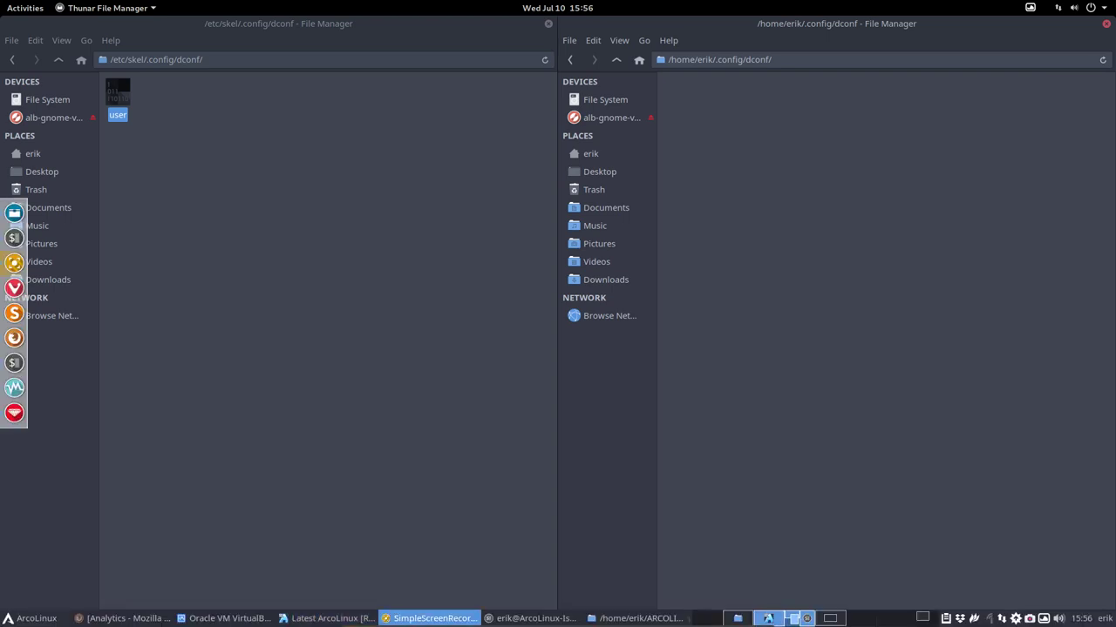
key("ctrl+v")
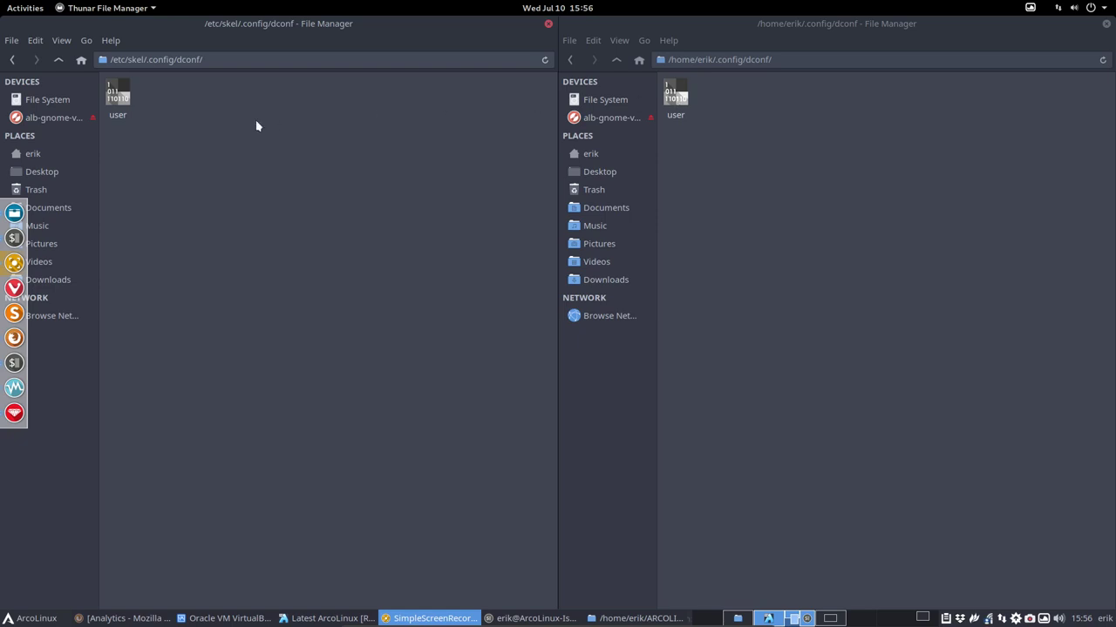
- Delete the user file in the home folder's .config/dconf and copy in the one from /etc/skel/.config/dconf
left_click(695, 160)
left_click(676, 100)
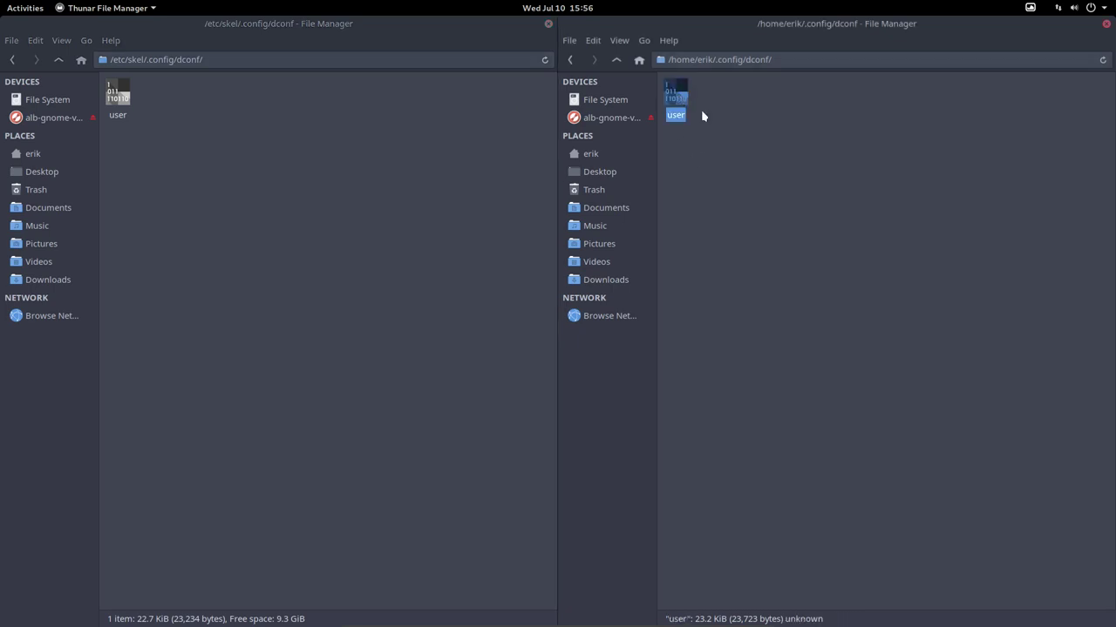
key("Delete")
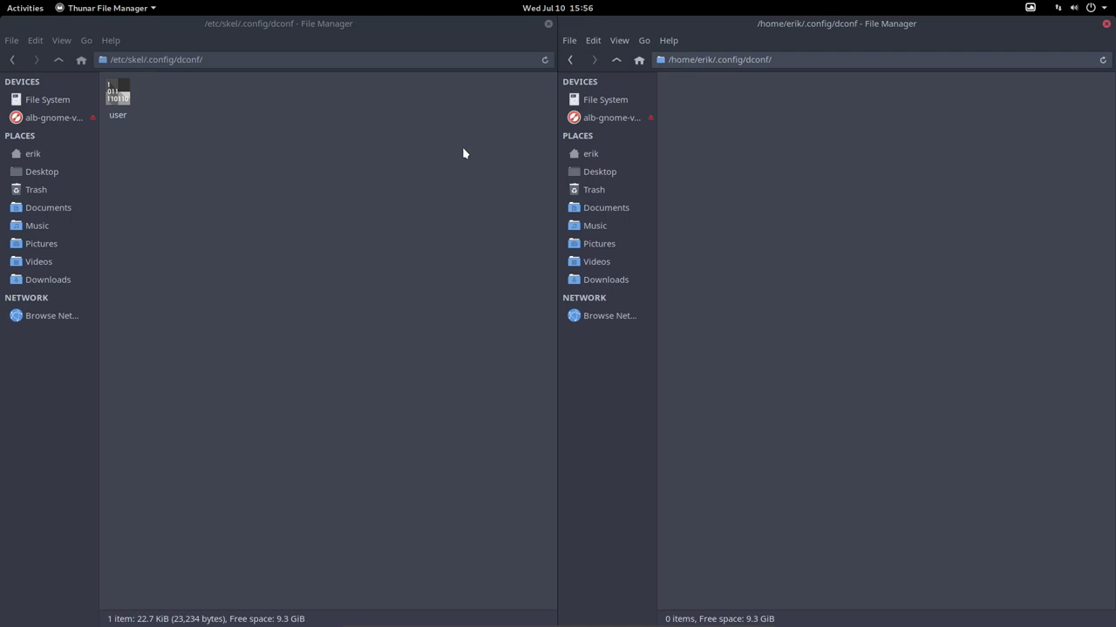
left_click_drag(128, 91, 791, 150)
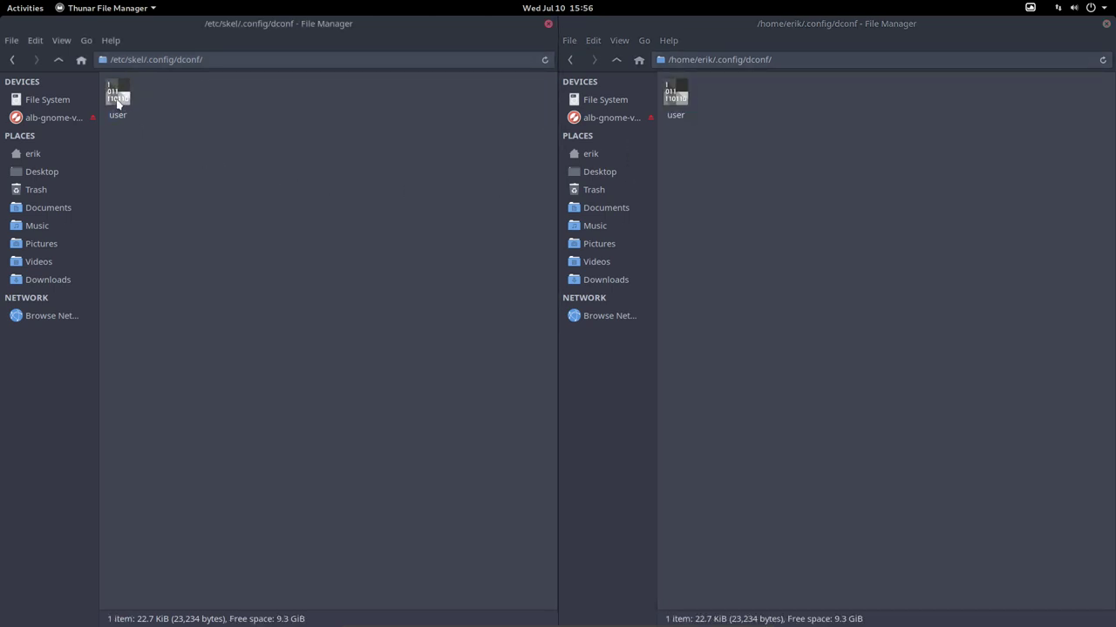
- Copy the /etc/skel user file into the home folder's .config/dconf two more times, replacing the existing file each time
left_click_drag(119, 95, 766, 168)
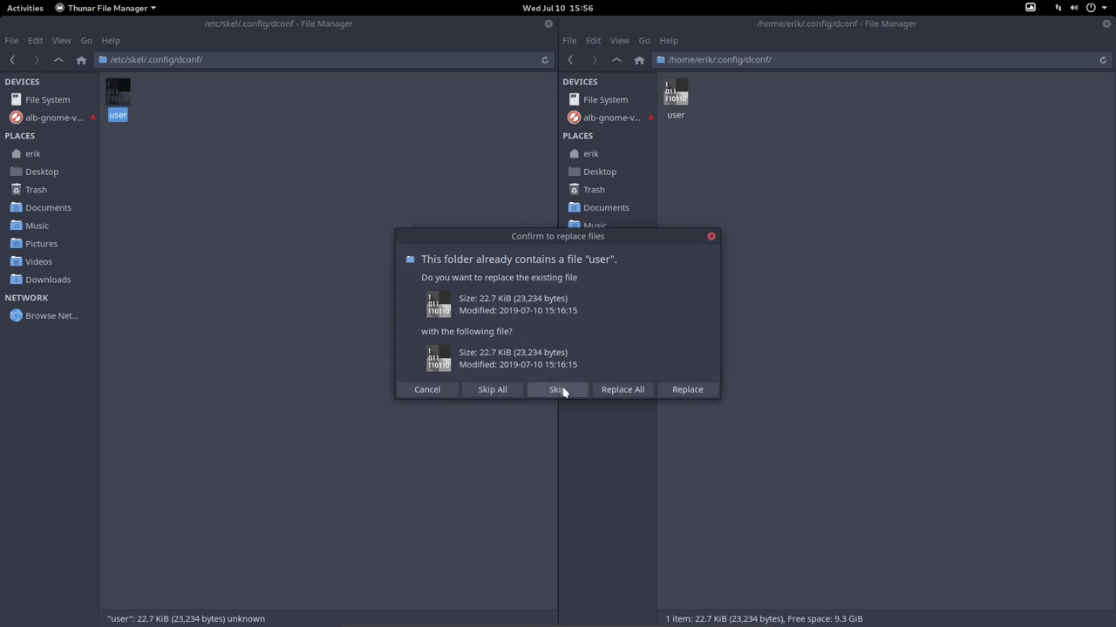
left_click(616, 389)
left_click_drag(110, 87, 777, 144)
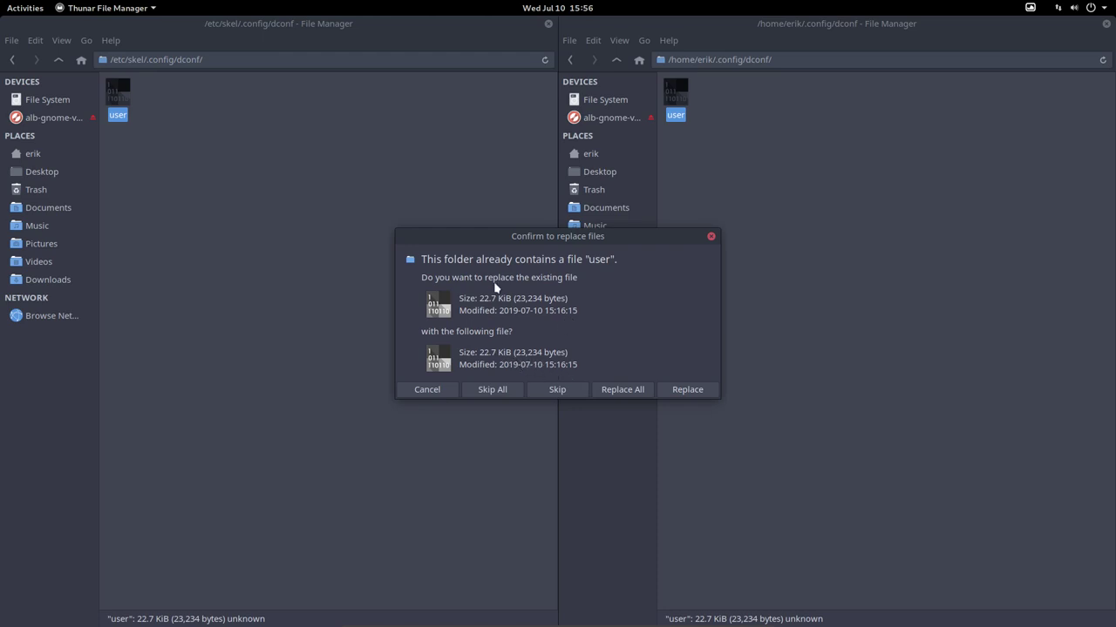
left_click(622, 389)
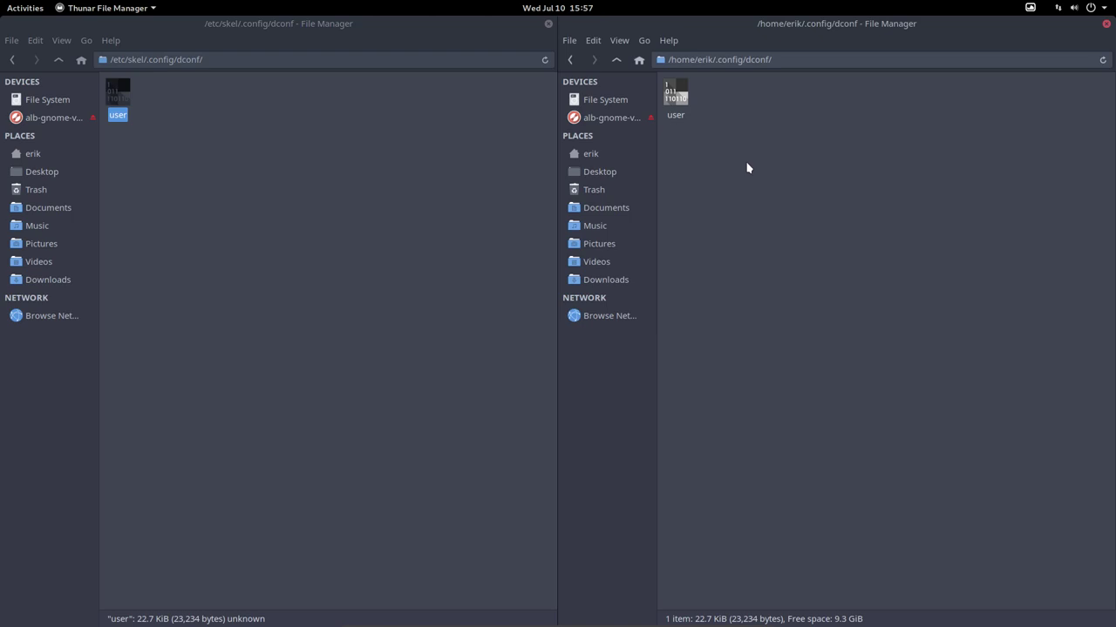
- Go up from /etc/skel/.config/dconf to the /etc/skel folder
left_click(341, 168)
left_click(58, 63)
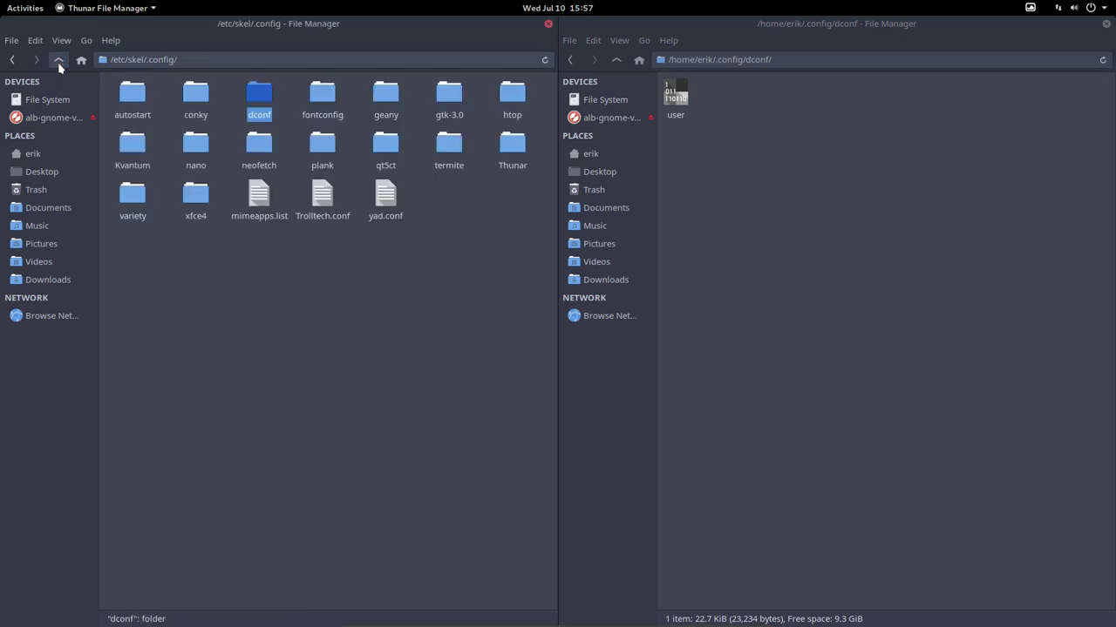
left_click(59, 63)
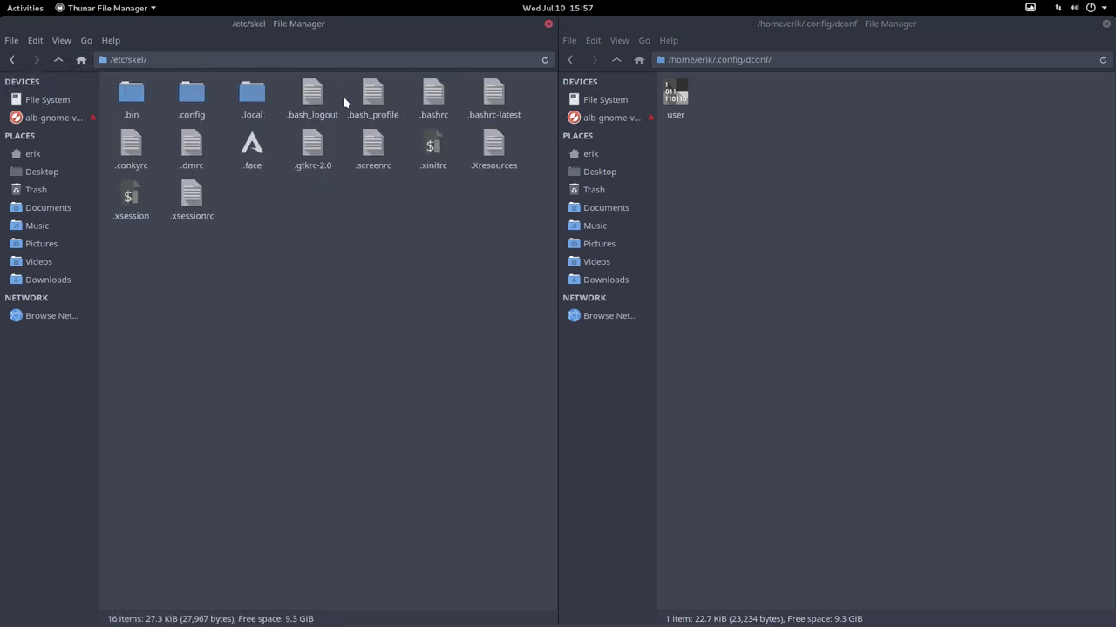
- In the home folder window, browse to .config-awesome/dconf and select the backed-up user file to check its size
left_click(616, 59)
left_click(616, 59)
left_click(911, 96)
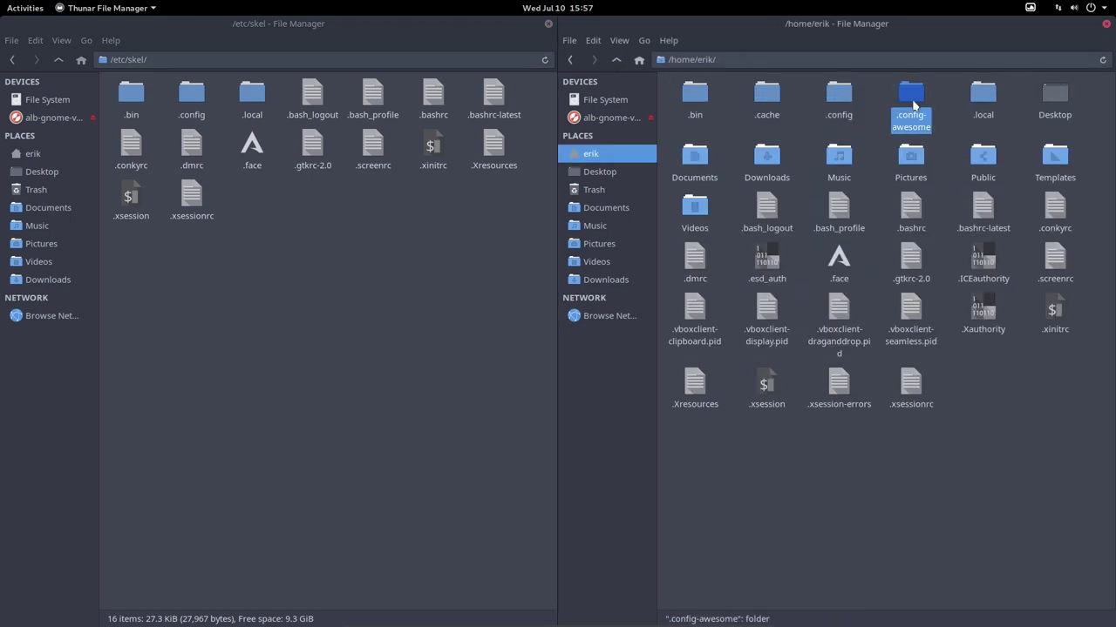
double_click(913, 100)
double_click(836, 100)
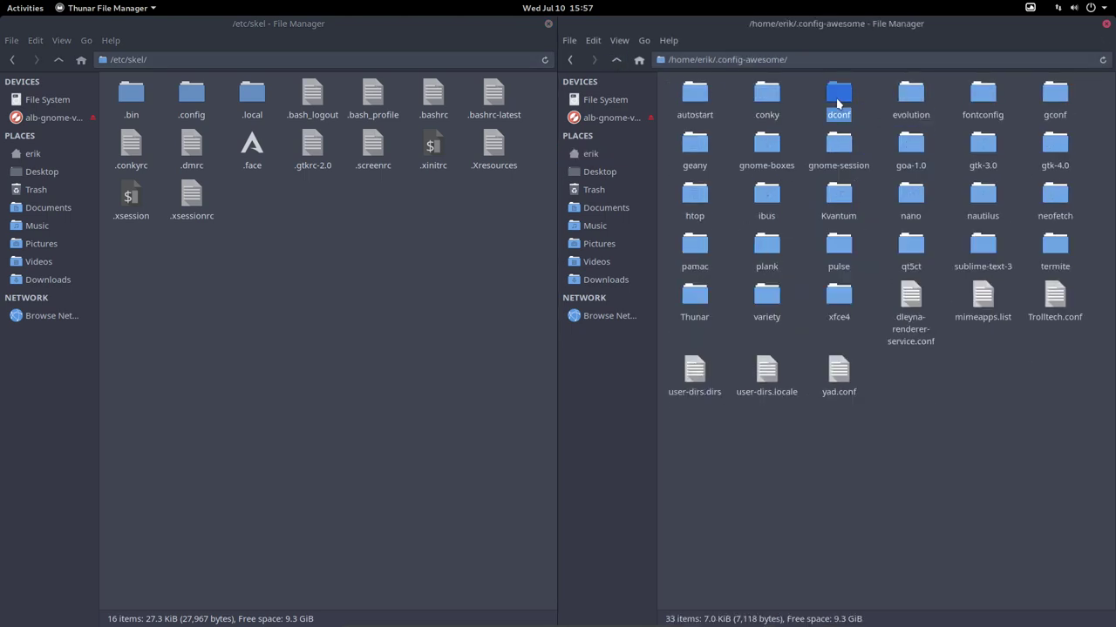
left_click(675, 103)
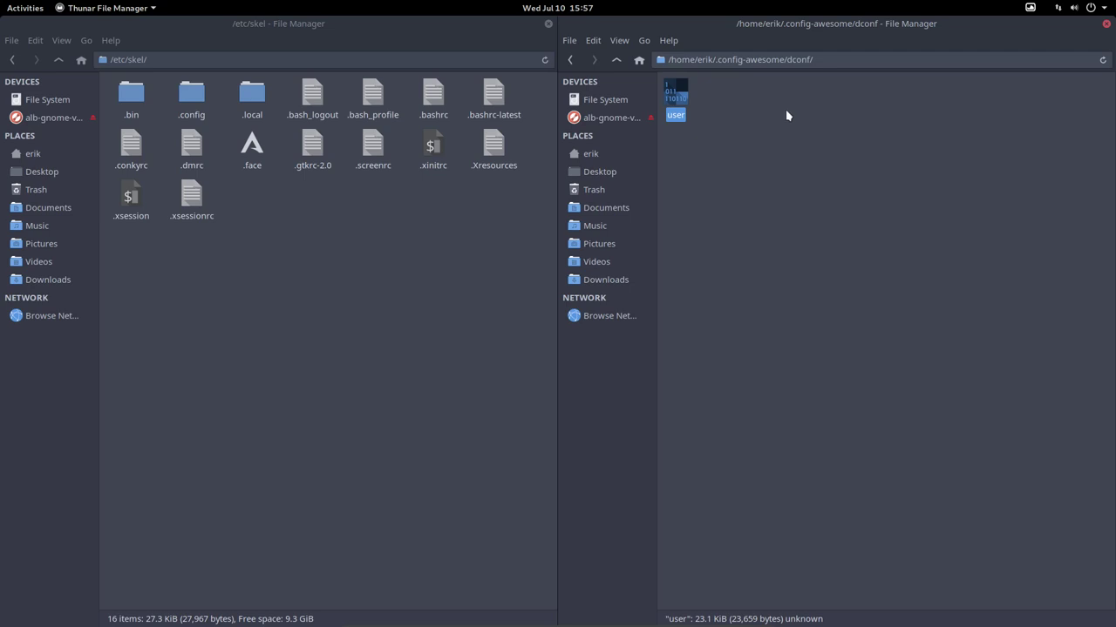
- Close both file manager windows to return to the empty desktop
left_click(1106, 24)
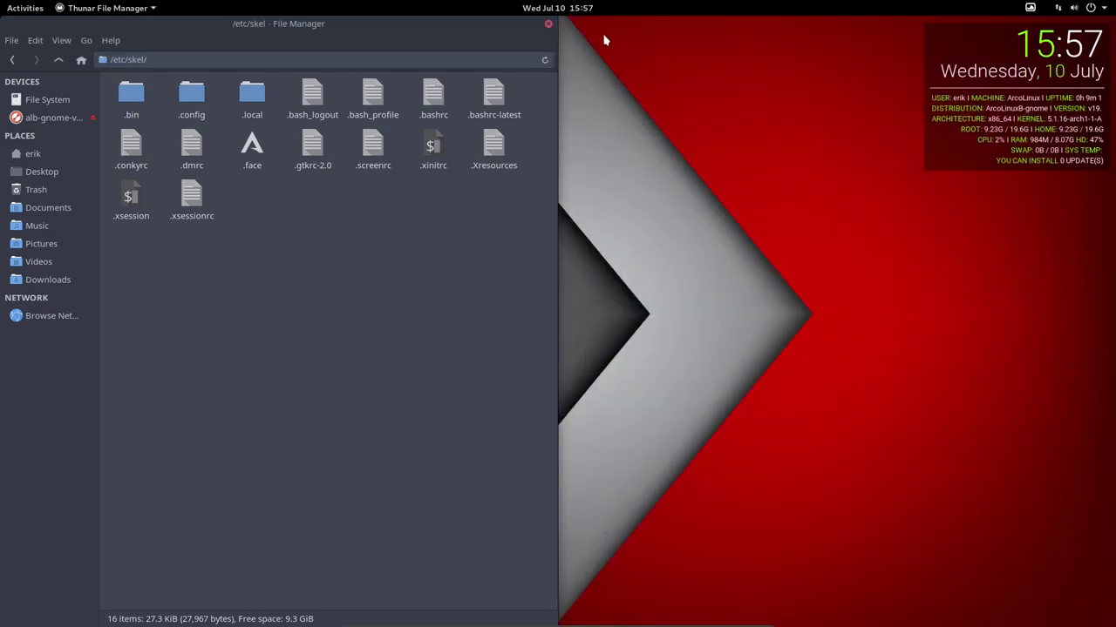
left_click(548, 23)
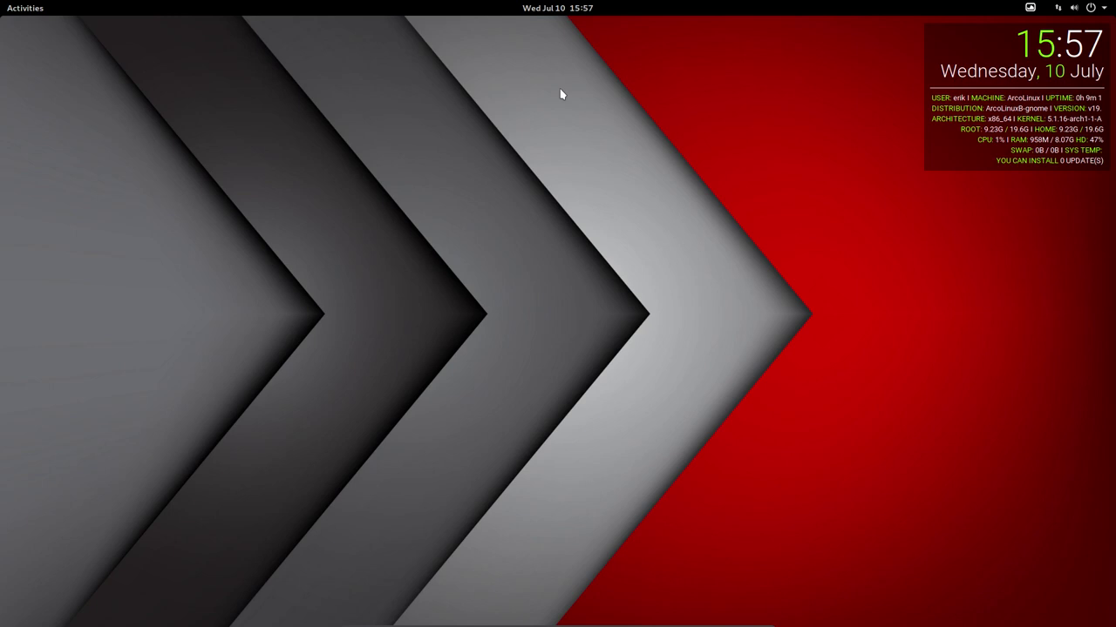
- View the Activities overview with its search field, leave it, and reopen it to look at the grid of all applications
left_click(24, 9)
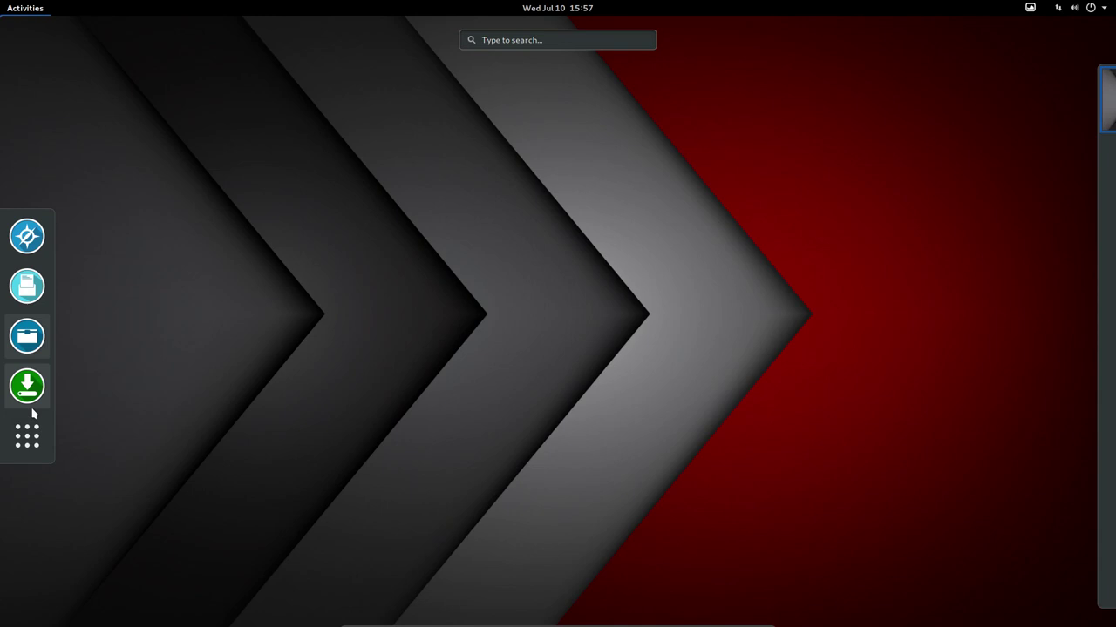
left_click(508, 43)
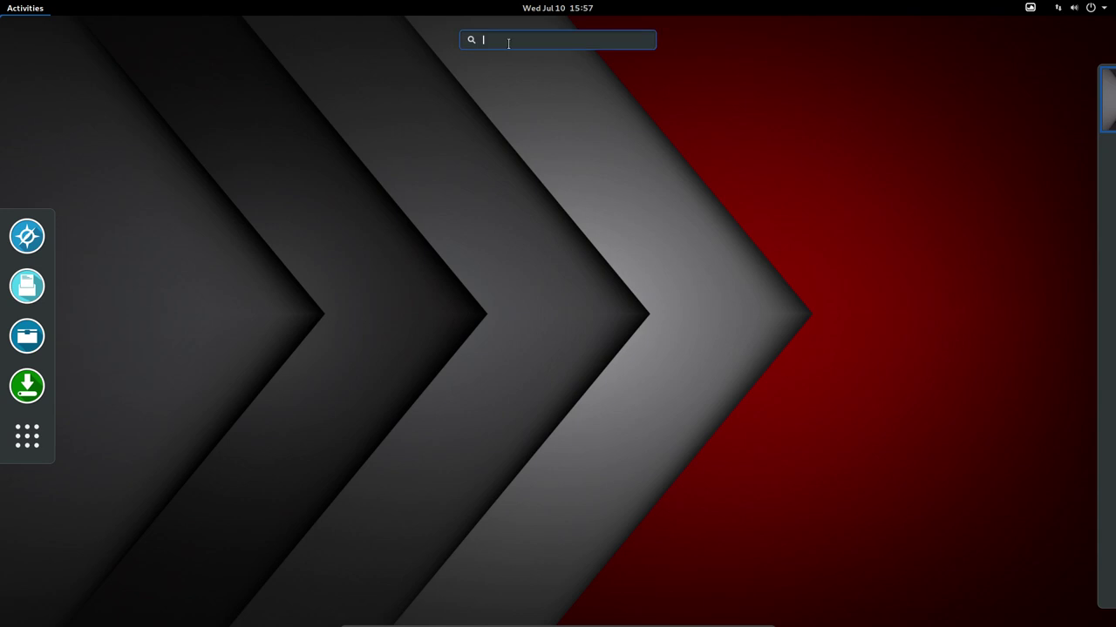
left_click(510, 50)
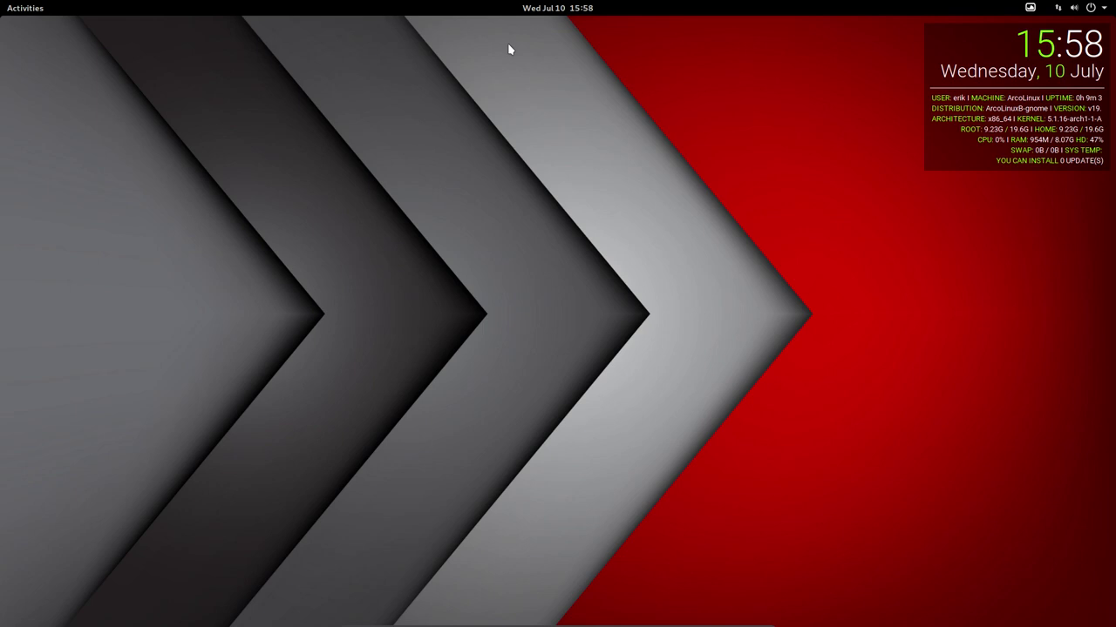
left_click(32, 7)
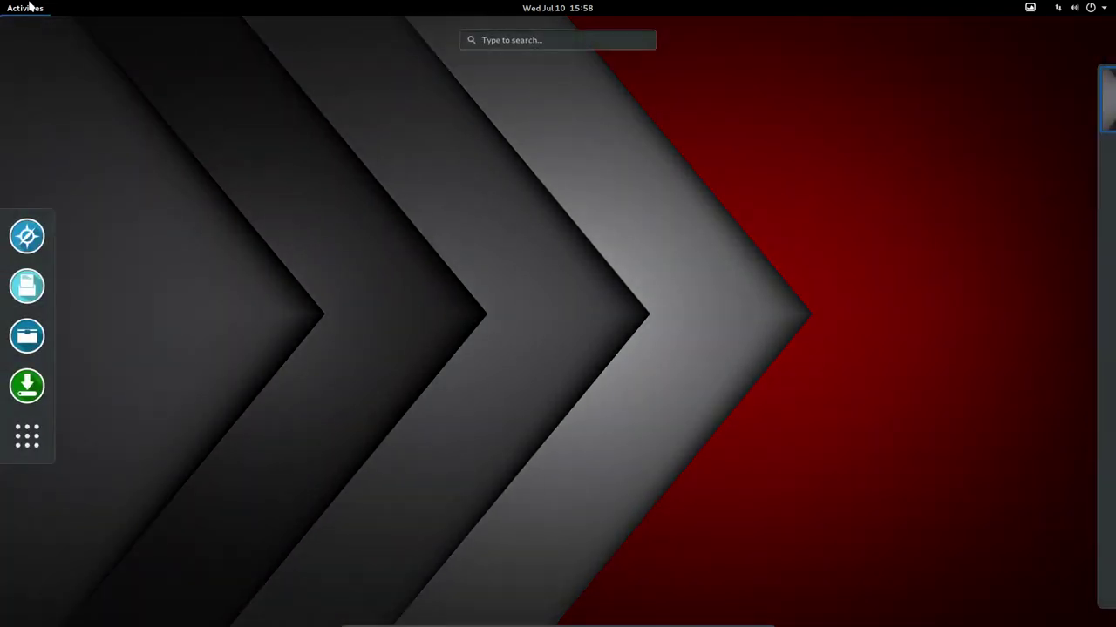
left_click(27, 436)
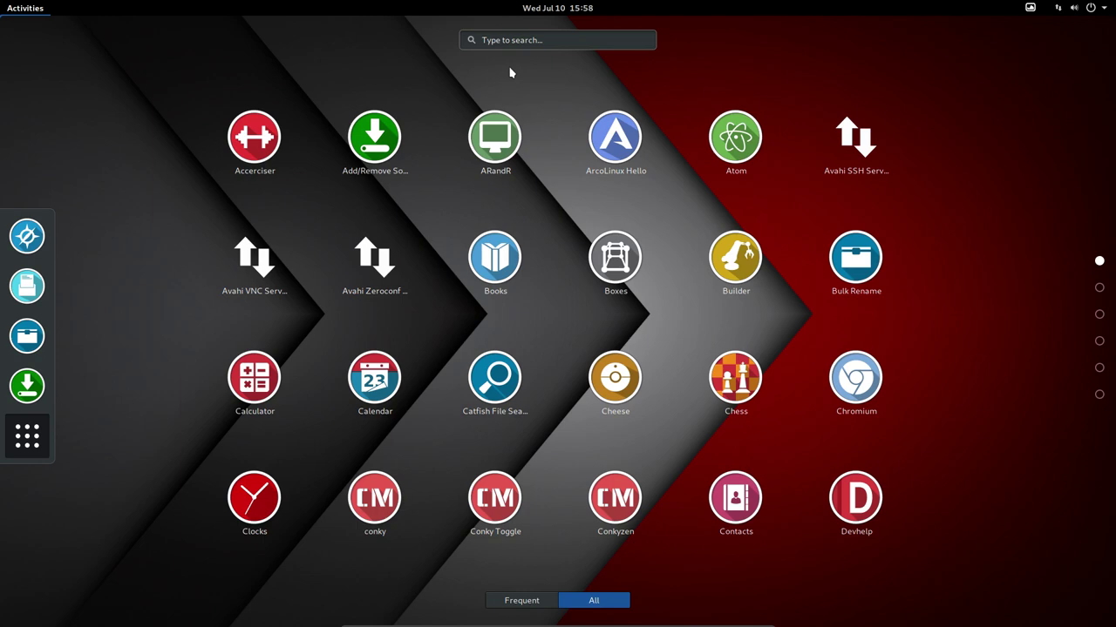
key("super")
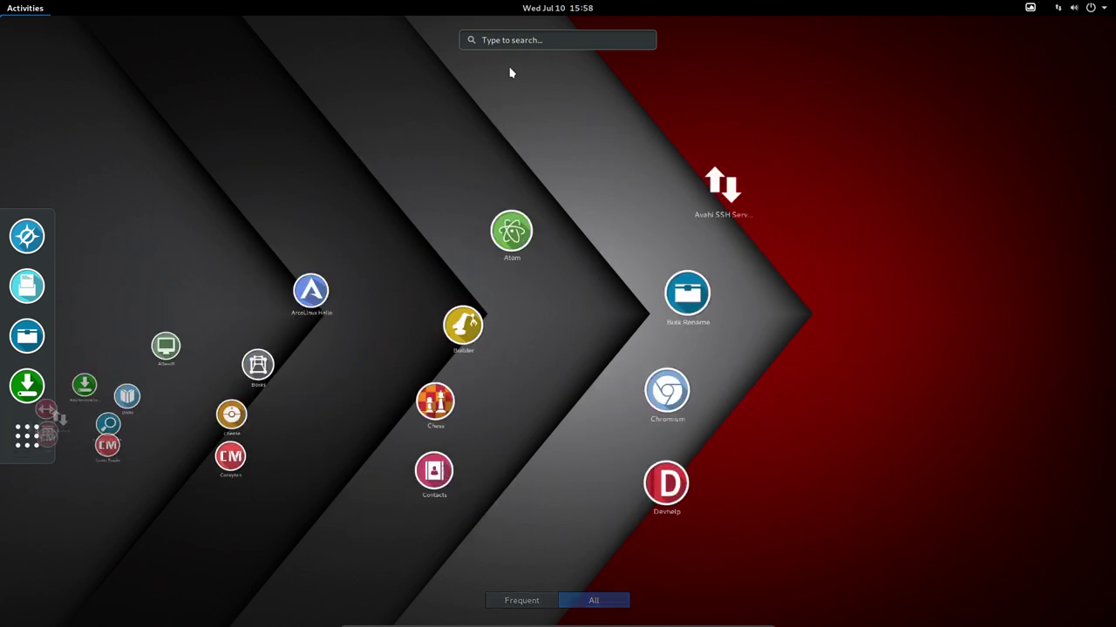